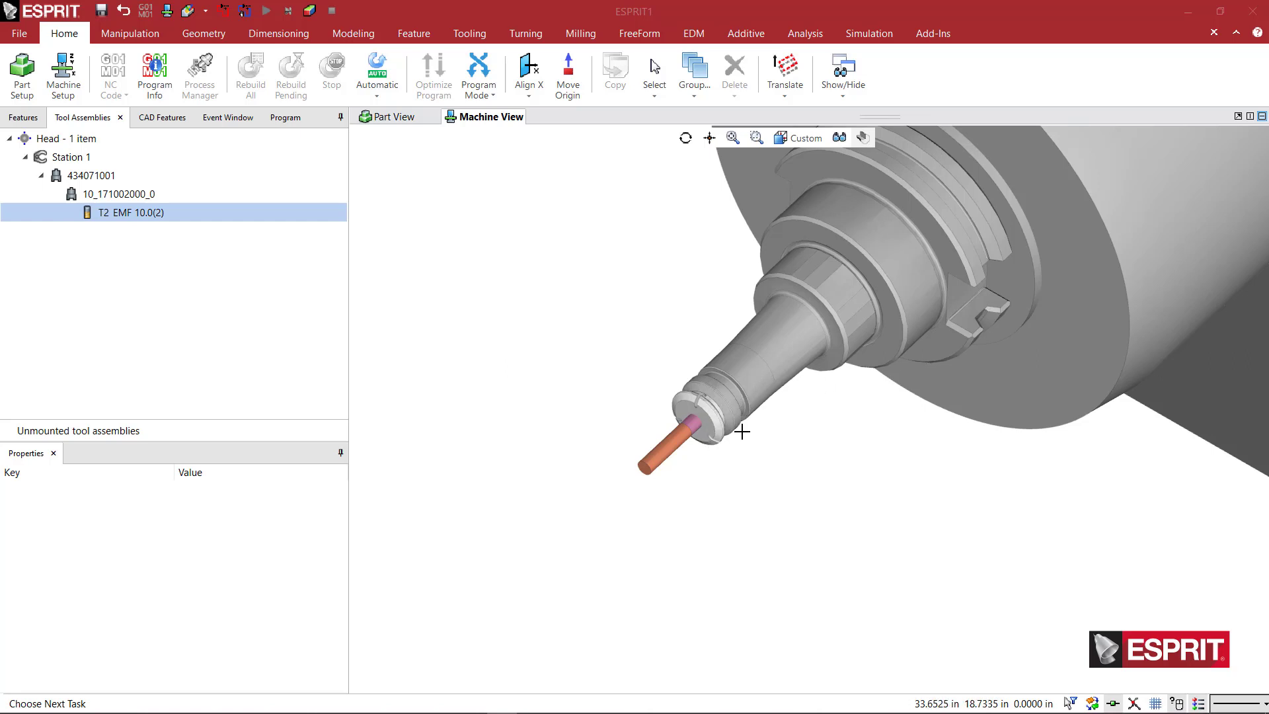
# Step: Examine the mounted tool assembly, highlighting holder 434071001, collet 10_171002000_0 and the T2 end mill in turn
pyautogui.scroll(5, 731, 405)
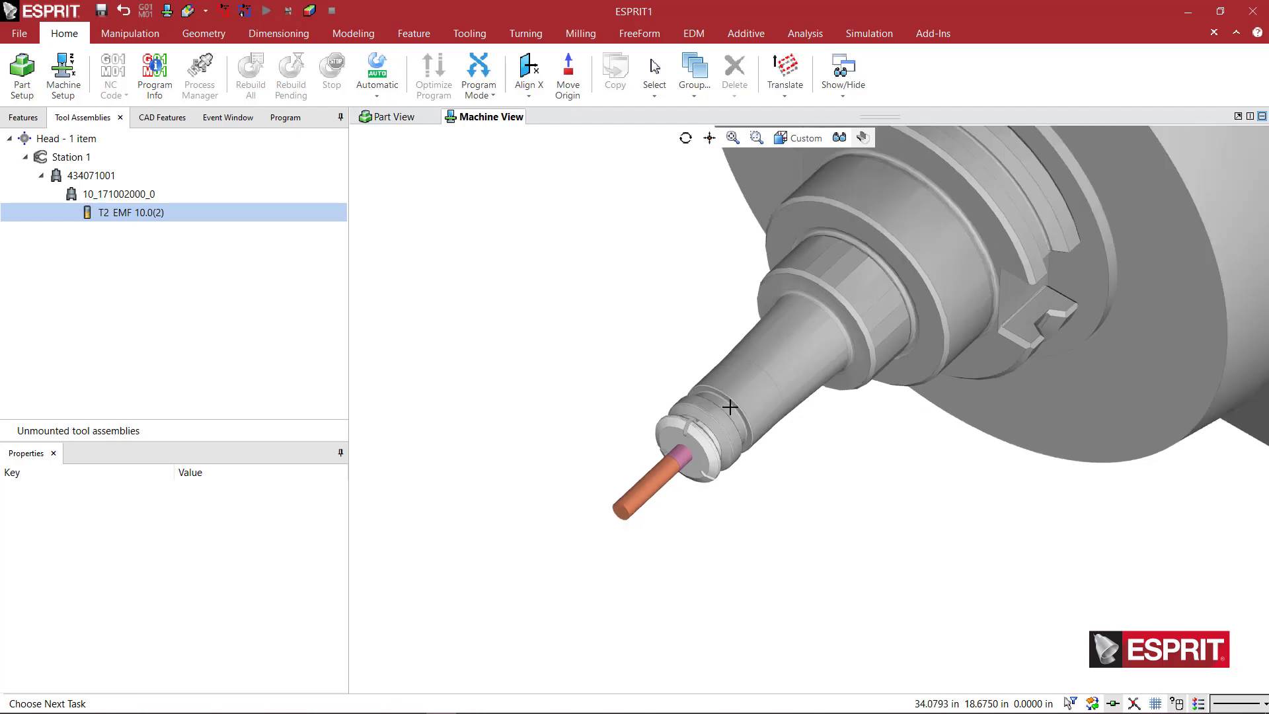
pyautogui.moveTo(731, 405); pyautogui.dragTo(709, 423, button='middle')
pyautogui.scroll(-3, 704, 422)
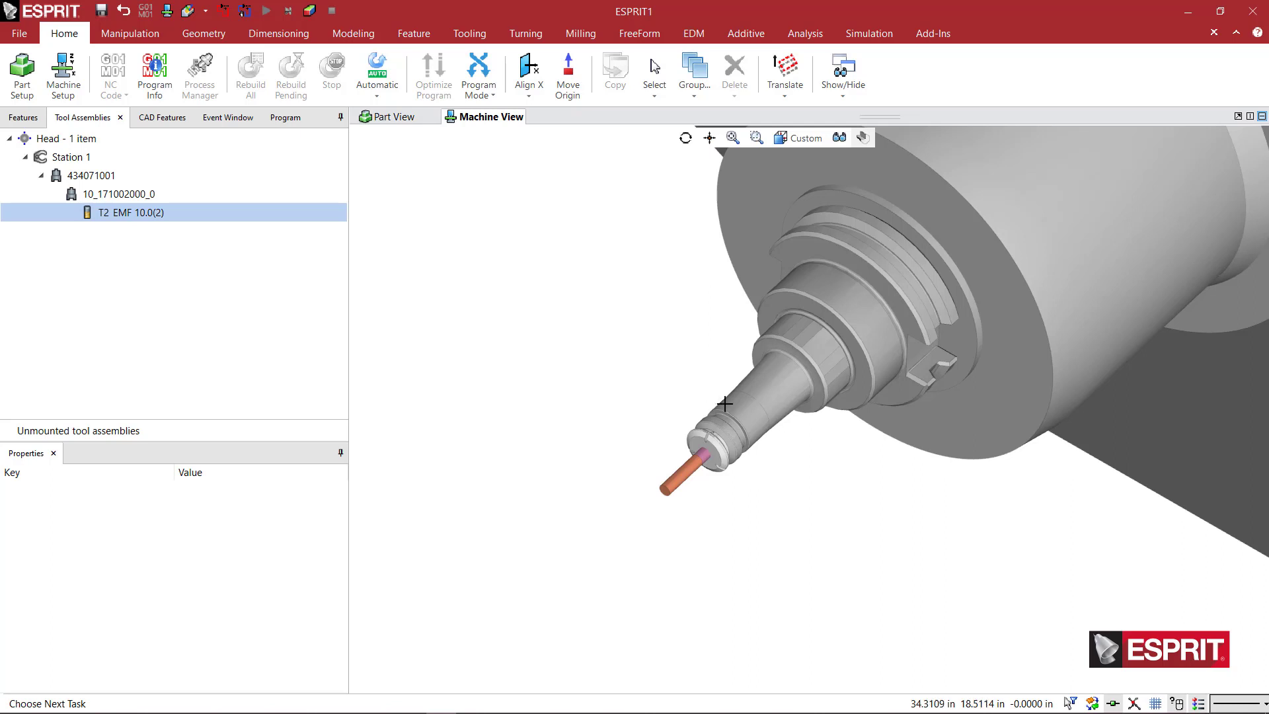
pyautogui.scroll(-2, 727, 405)
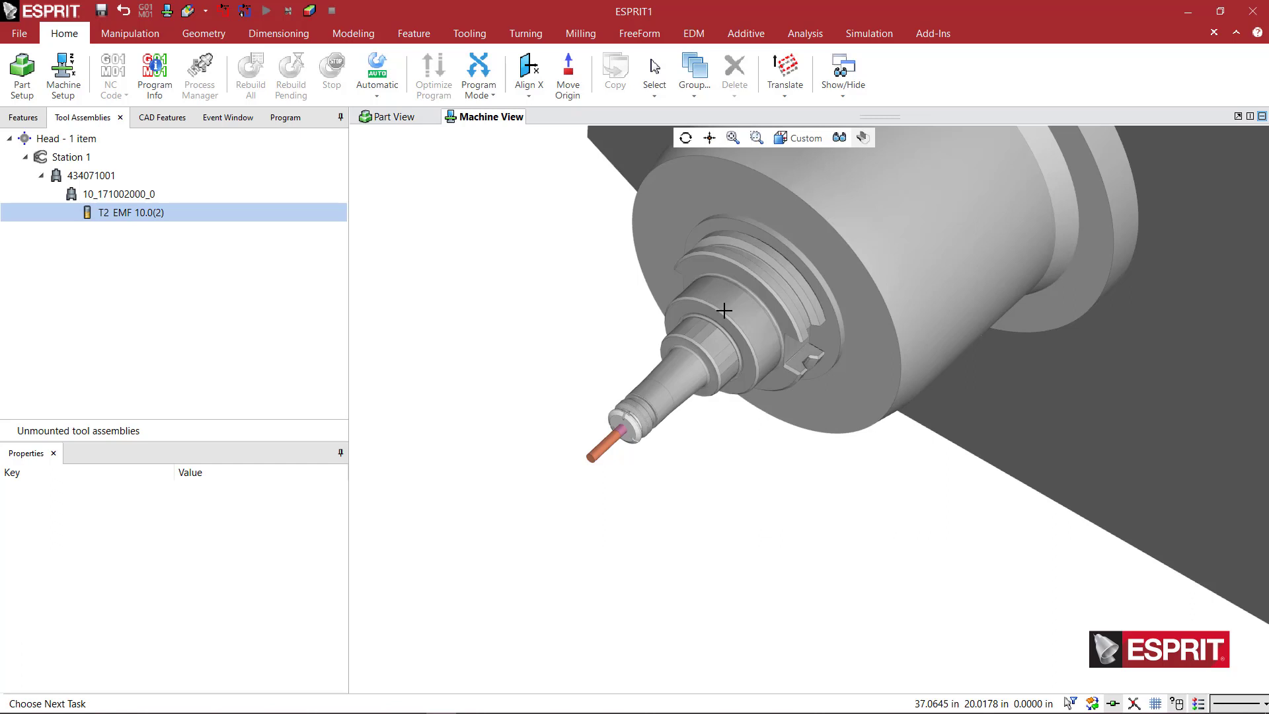
pyautogui.click(101, 177)
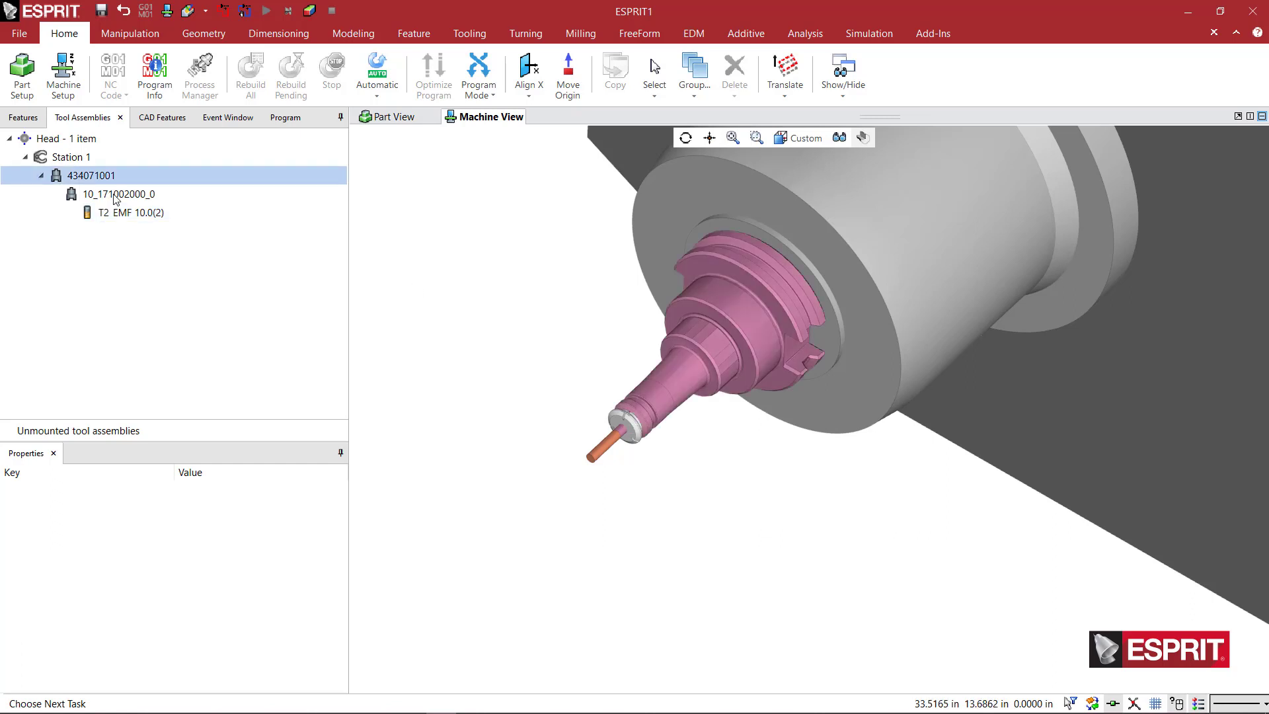
pyautogui.click(116, 196)
pyautogui.click(132, 213)
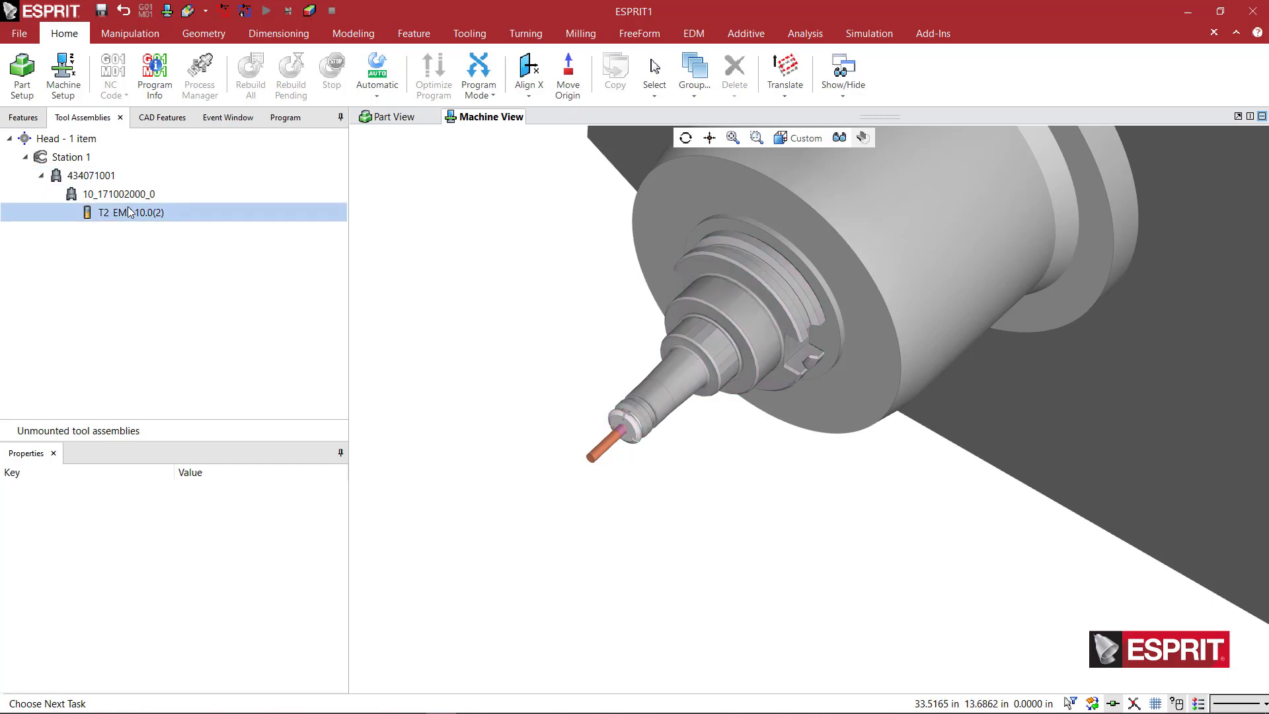
# Step: Replace the component file of holder 434071001 with 434071076.gdml from the Rego-Fix PowRgrip SteepTaper CAT folder
pyautogui.click(105, 180)
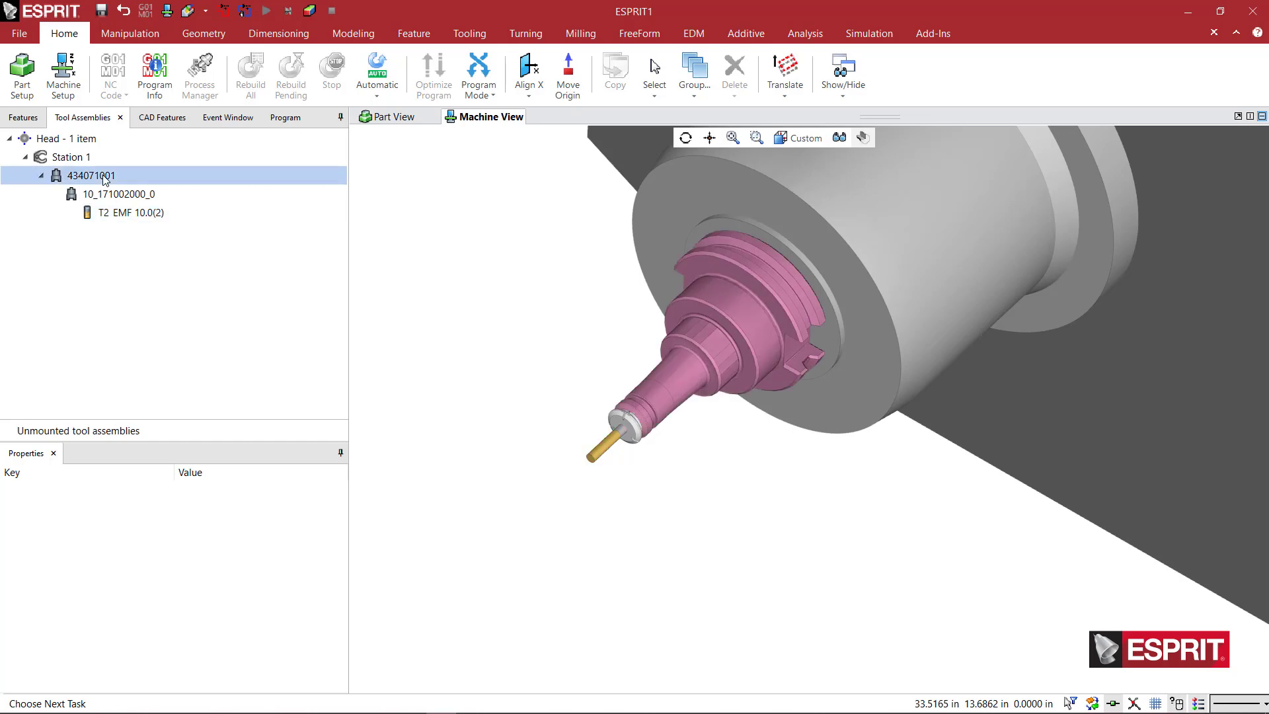
pyautogui.doubleClick(104, 178)
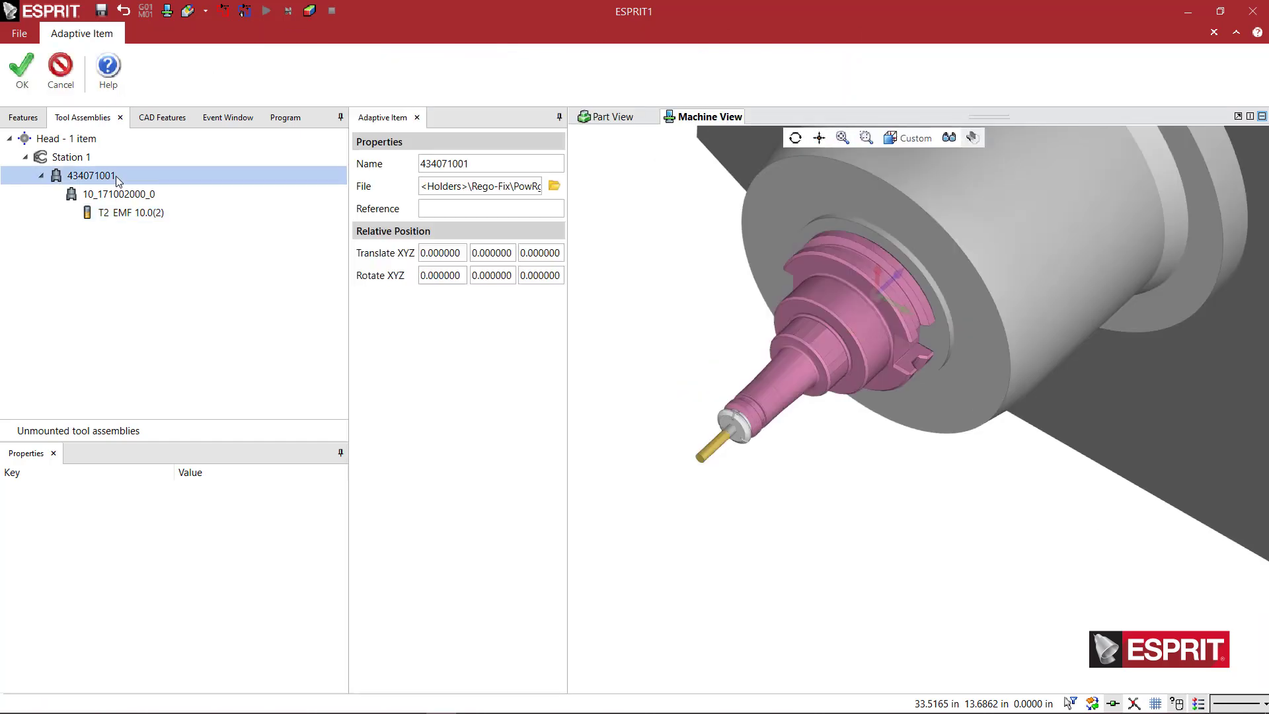
pyautogui.click(552, 186)
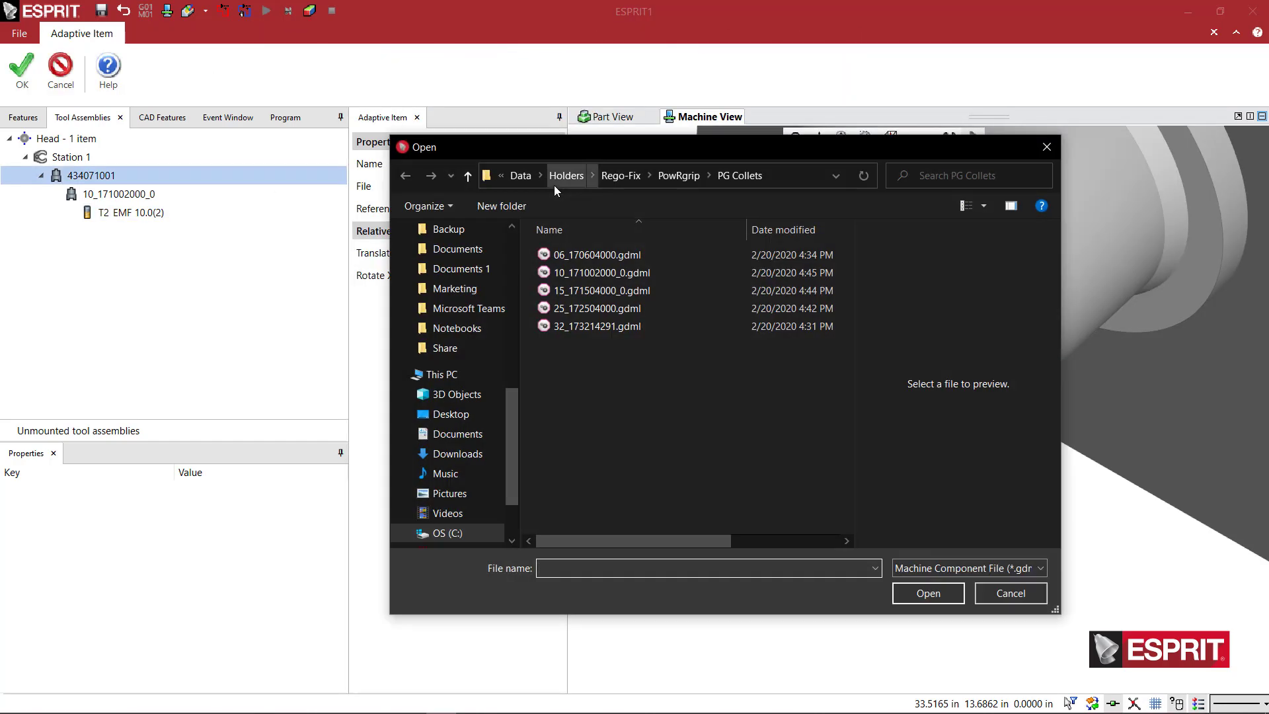
pyautogui.click(679, 175)
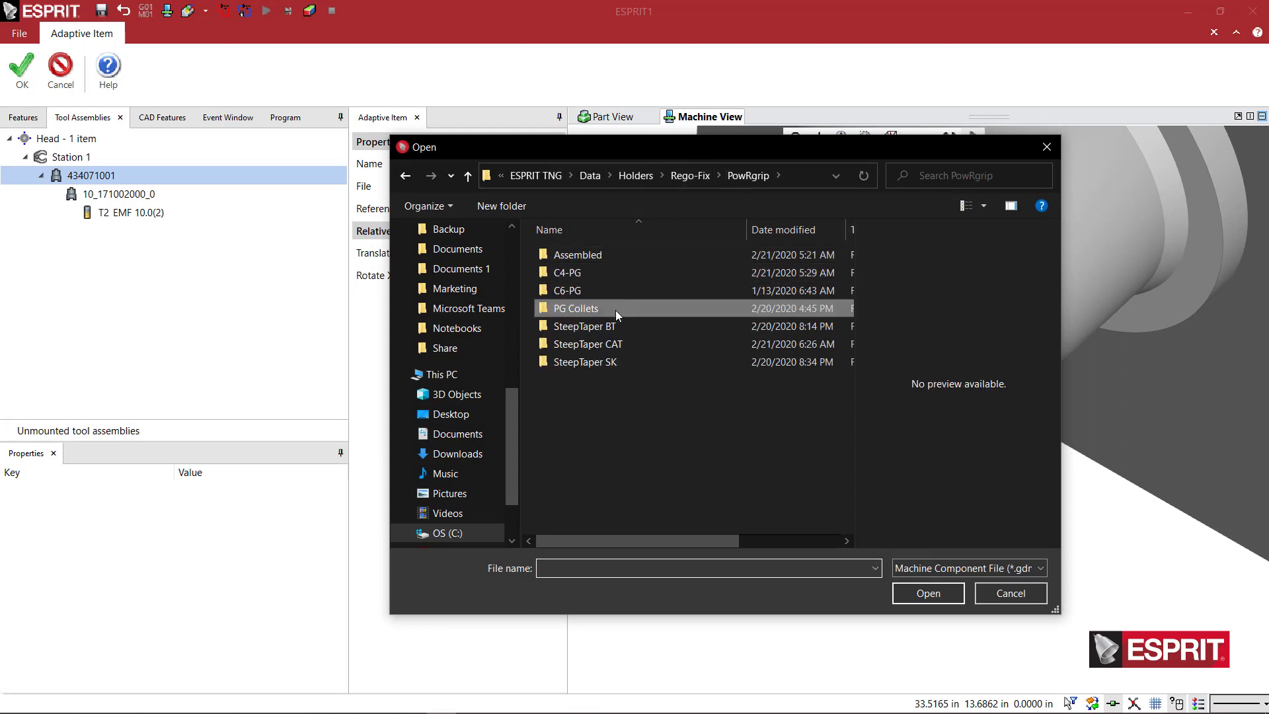
pyautogui.doubleClick(615, 343)
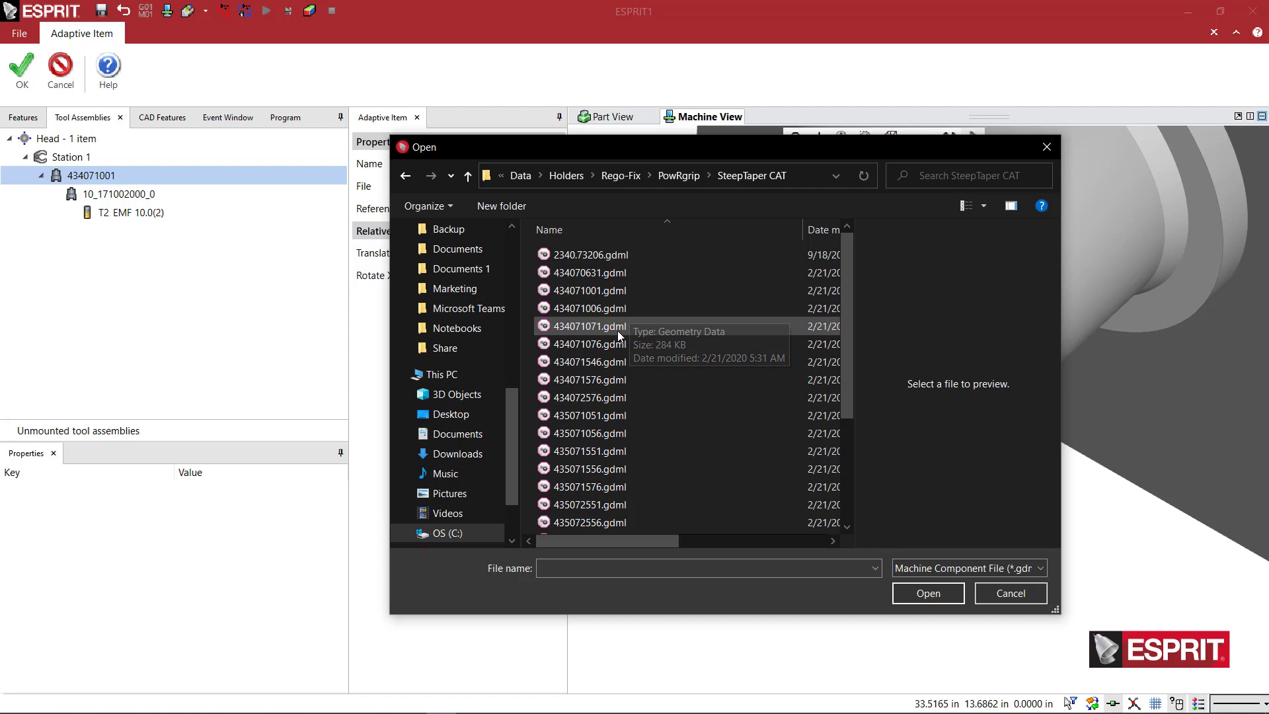
pyautogui.click(616, 345)
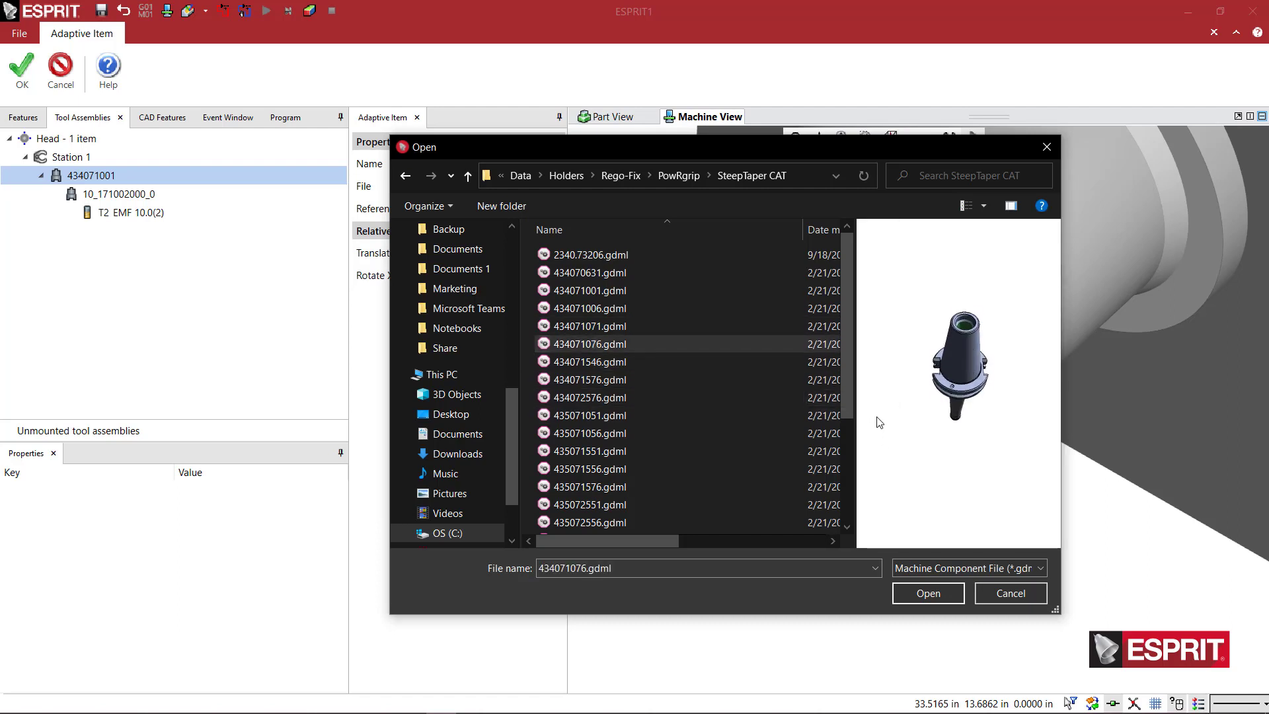
pyautogui.click(929, 593)
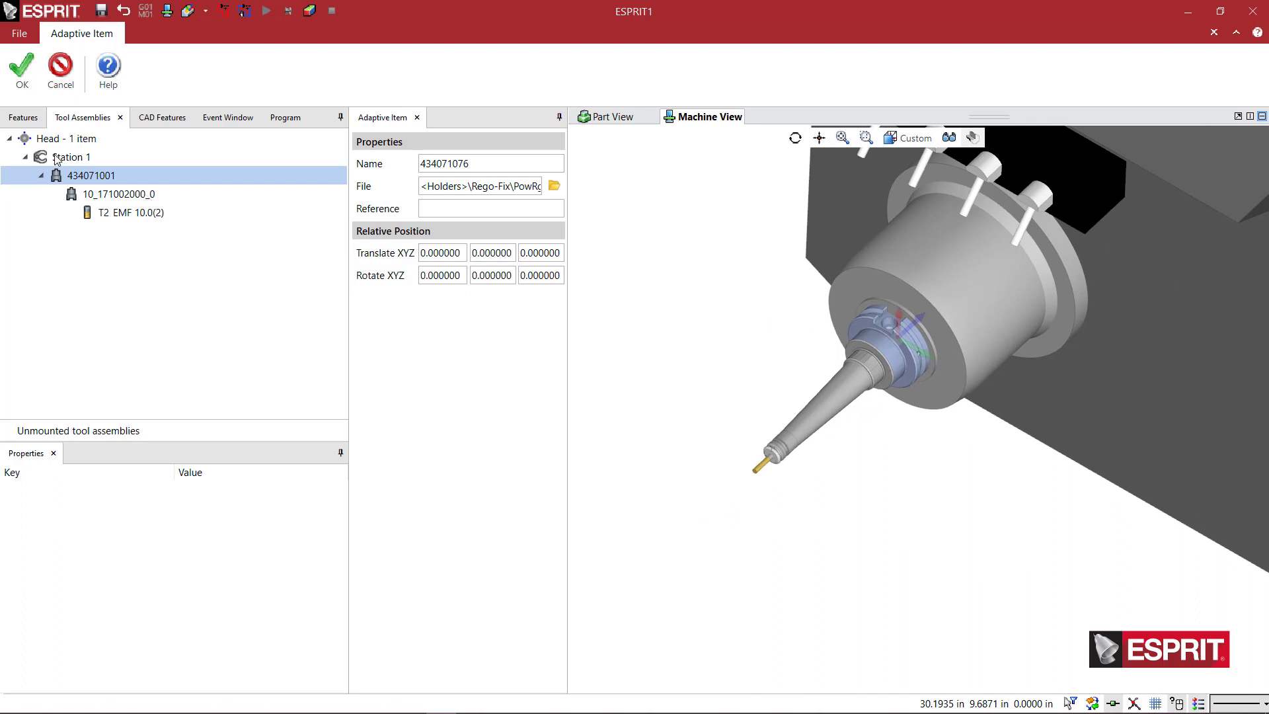
# Step: Examine how the collet and the T2 end mill sit in the replaced holder
pyautogui.click(111, 198)
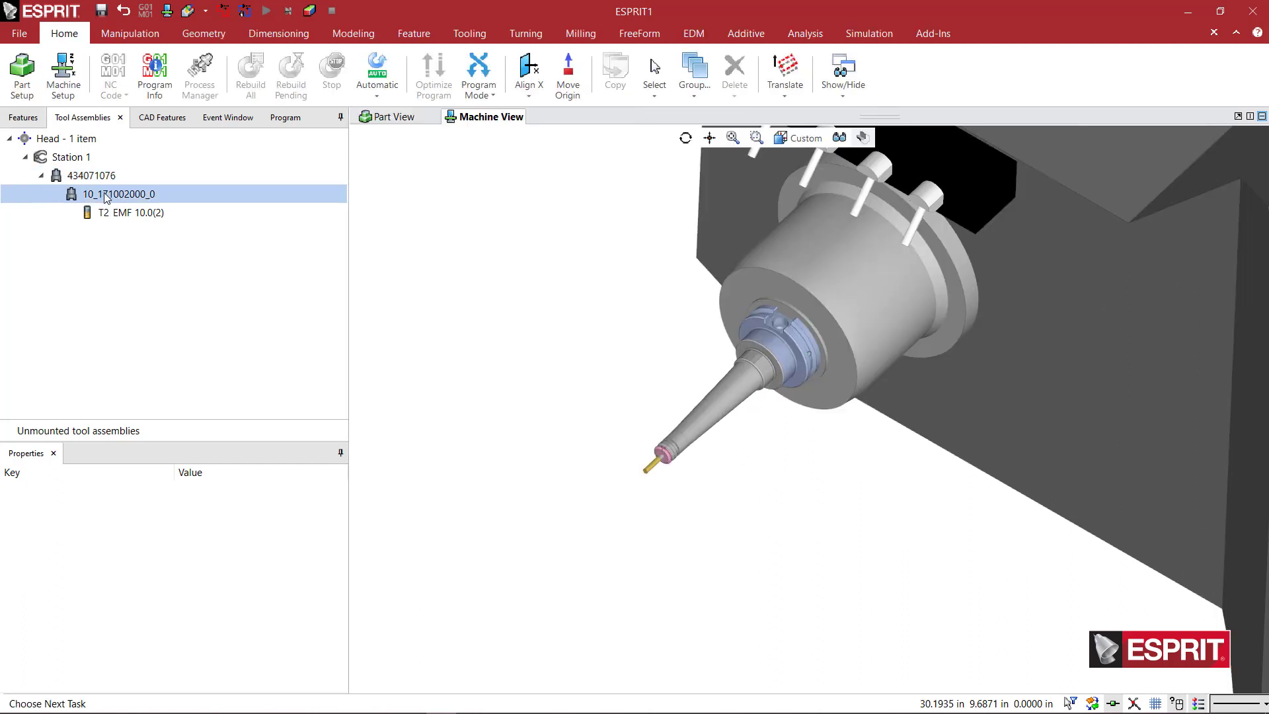
pyautogui.scroll(3, 669, 457)
pyautogui.scroll(-3, 672, 459)
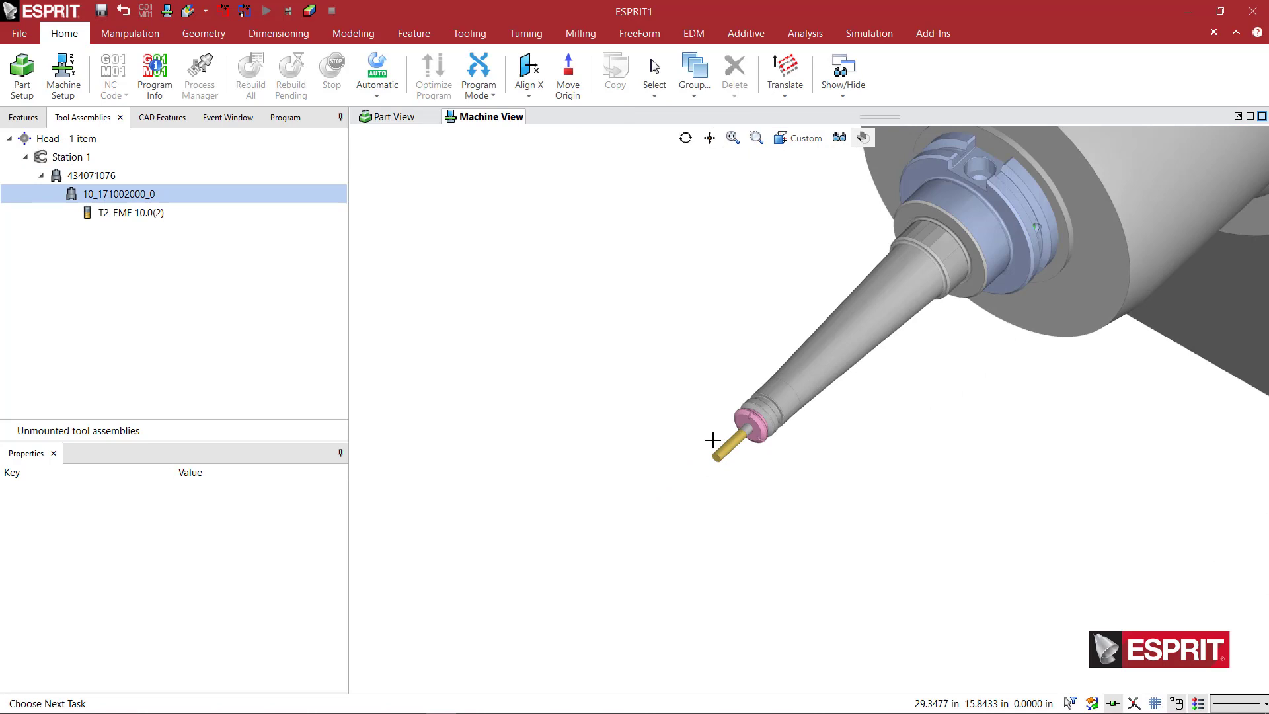
pyautogui.click(127, 213)
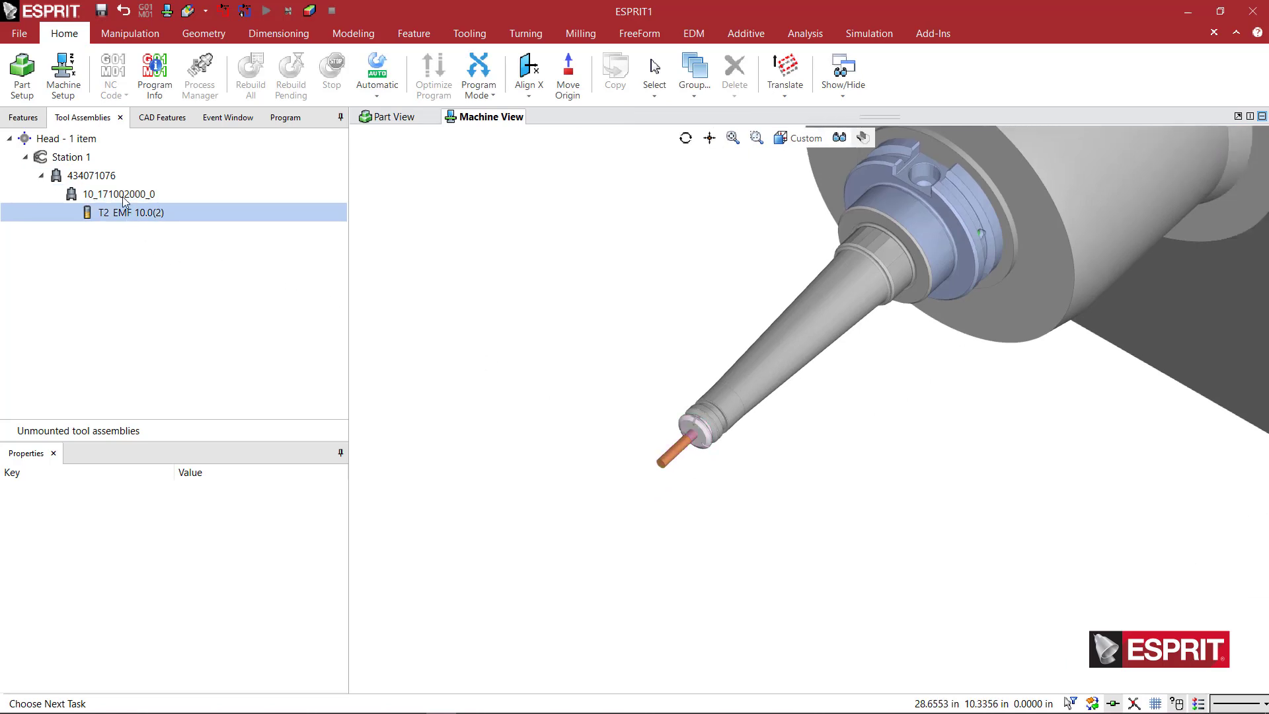
pyautogui.click(124, 195)
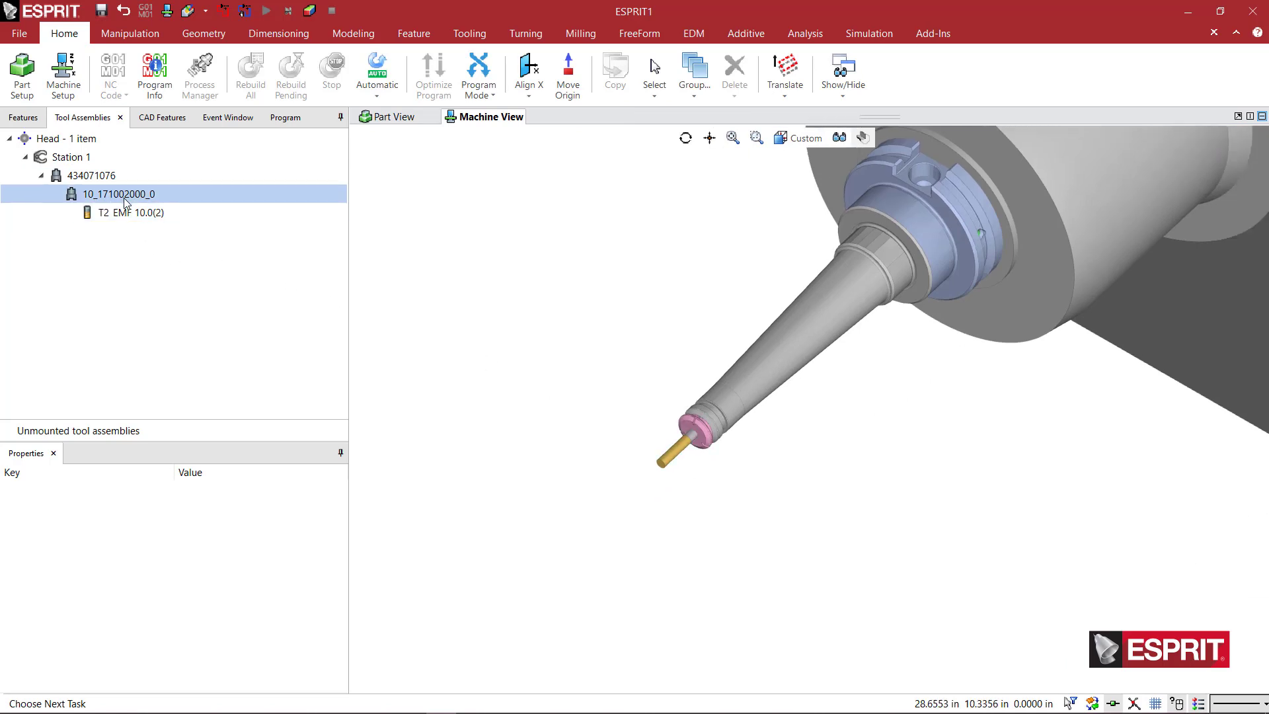
# Step: Replace holder 434071076's component file with 434071006.gdml from the SteepTaper CAT folder and apply the change
pyautogui.click(99, 176)
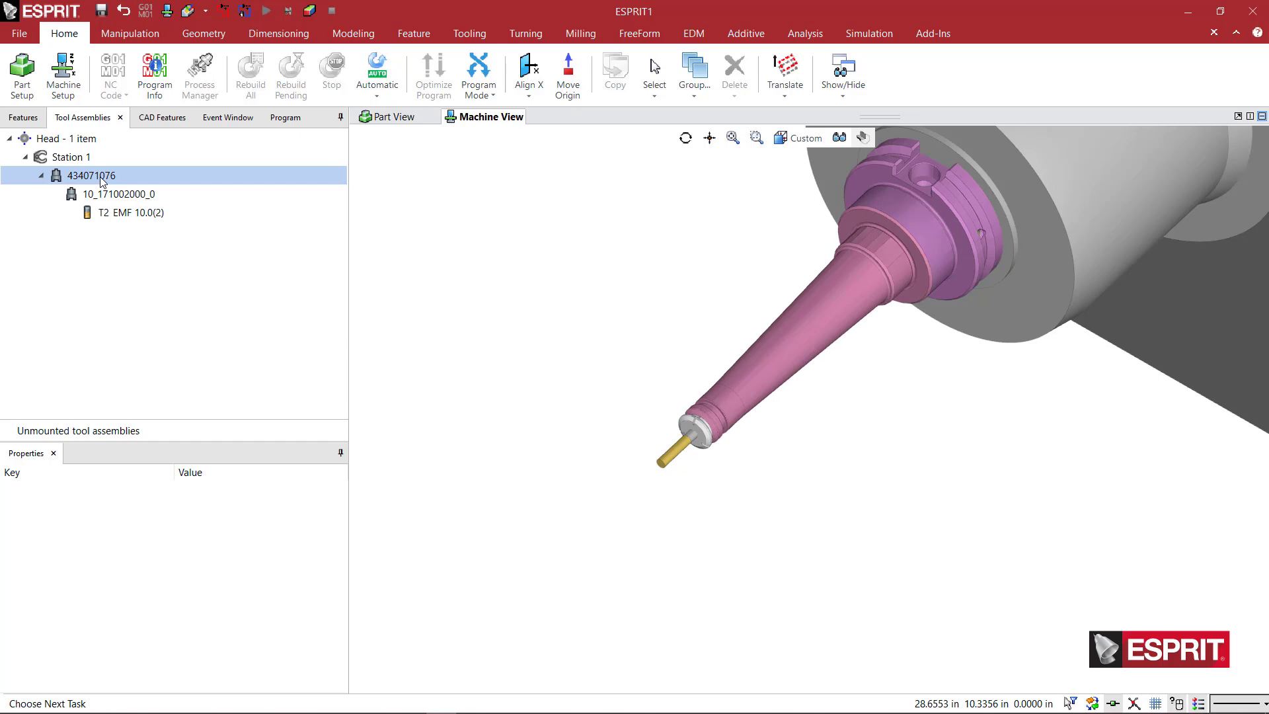
pyautogui.doubleClick(101, 176)
pyautogui.click(554, 187)
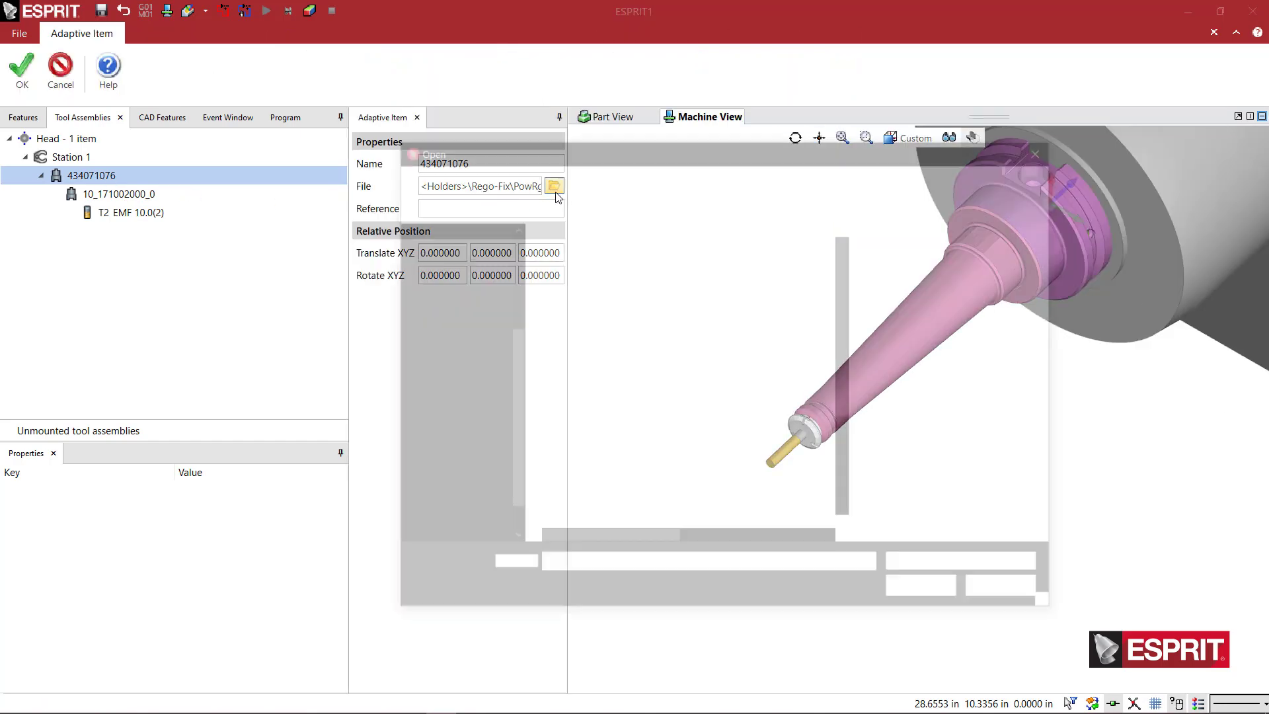
pyautogui.click(605, 308)
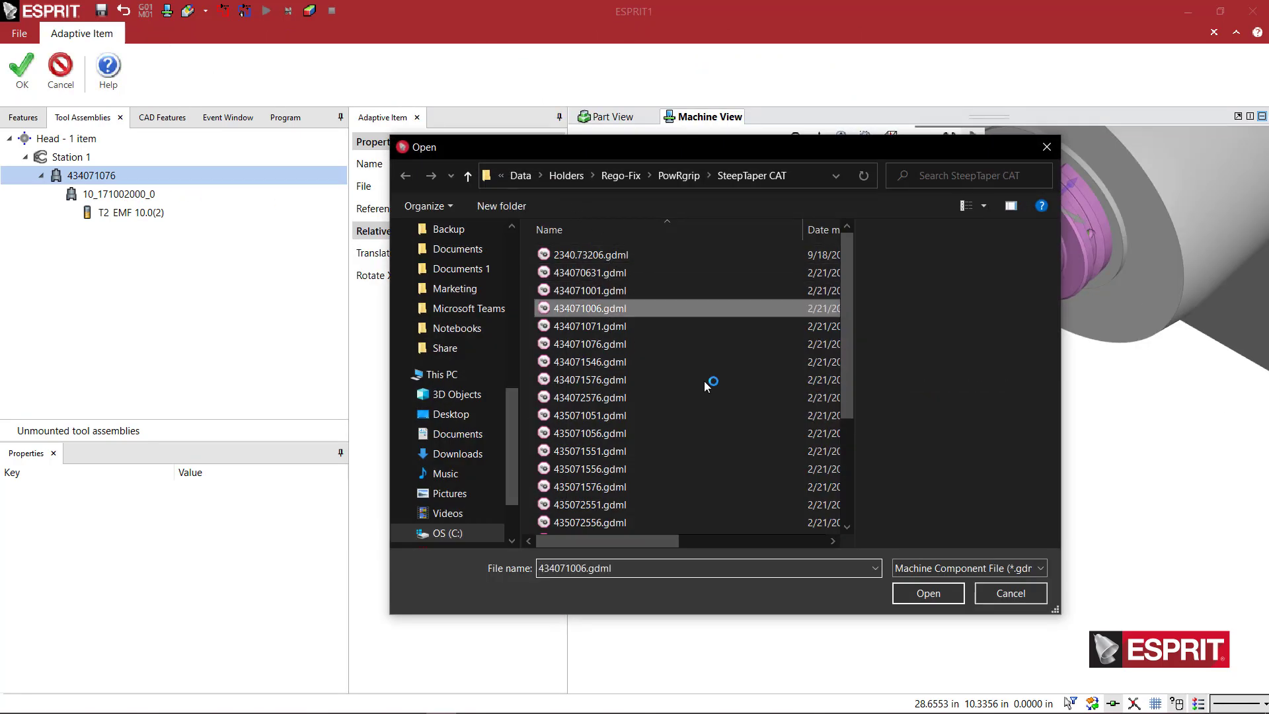
pyautogui.click(927, 593)
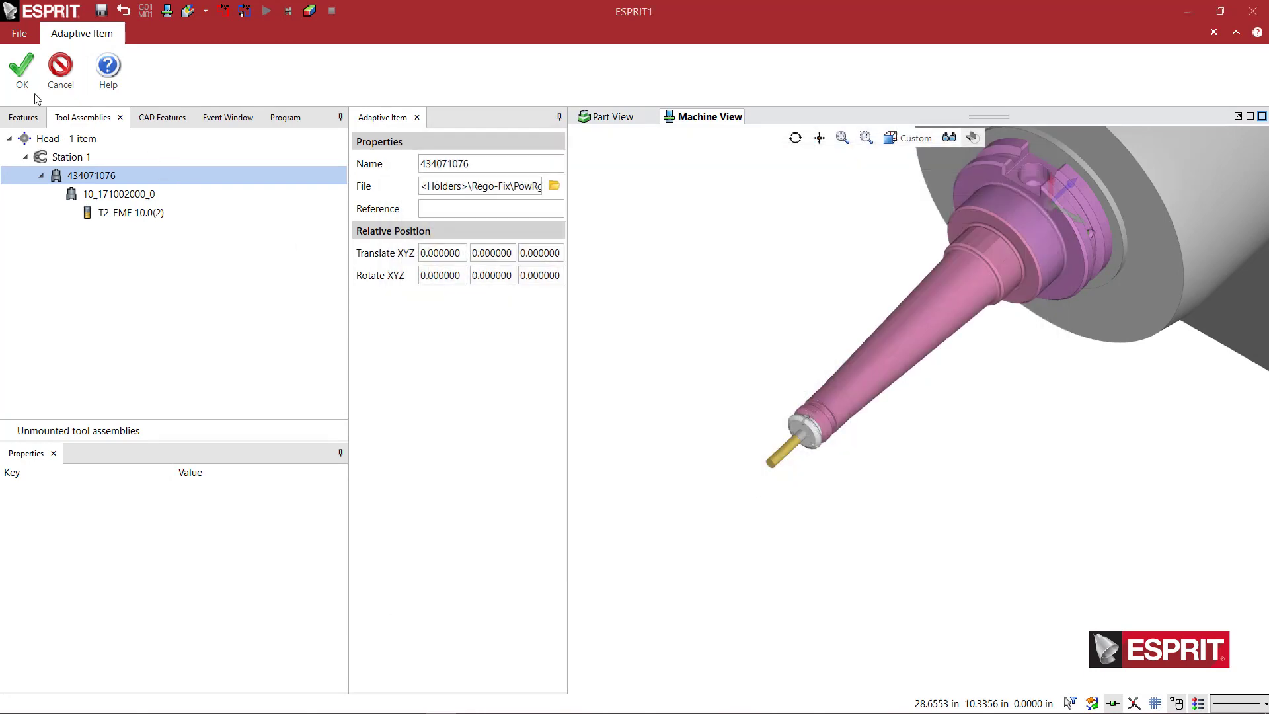
pyautogui.click(21, 78)
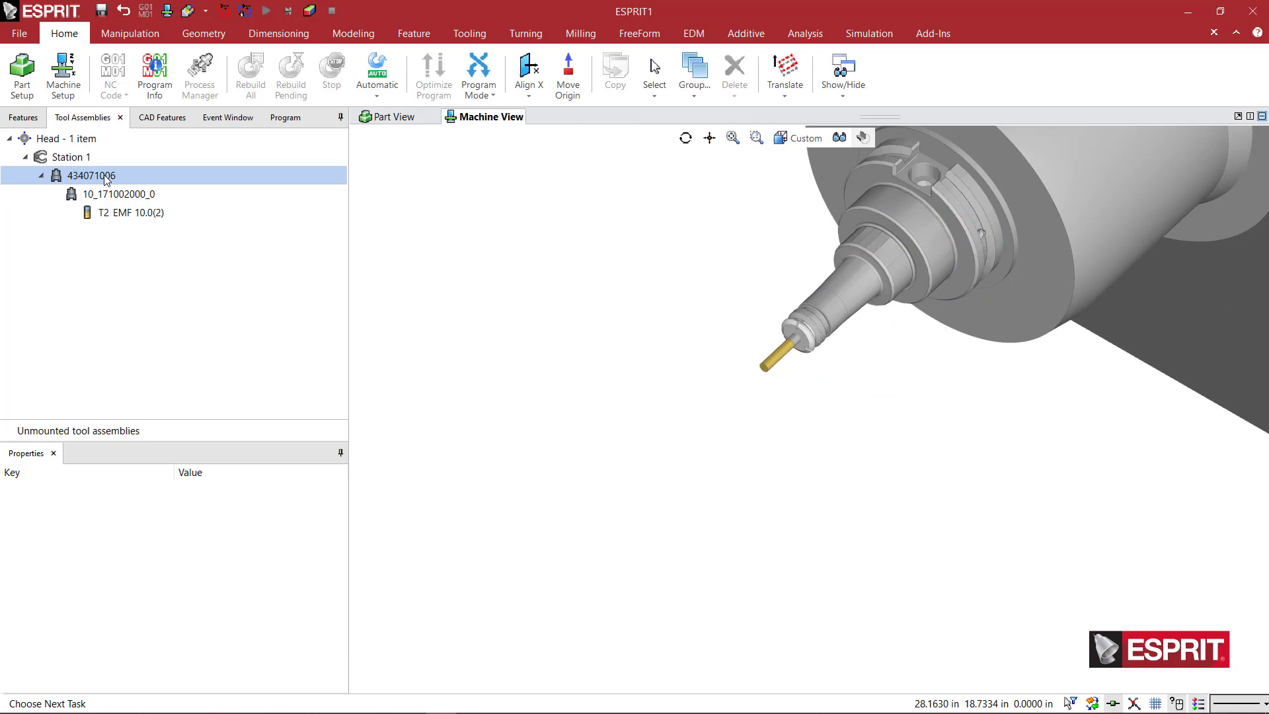
# Step: Examine holder 434071006, its collet and the T2 end mill up close where the tool leaves the collet
pyautogui.click(118, 193)
pyautogui.click(116, 178)
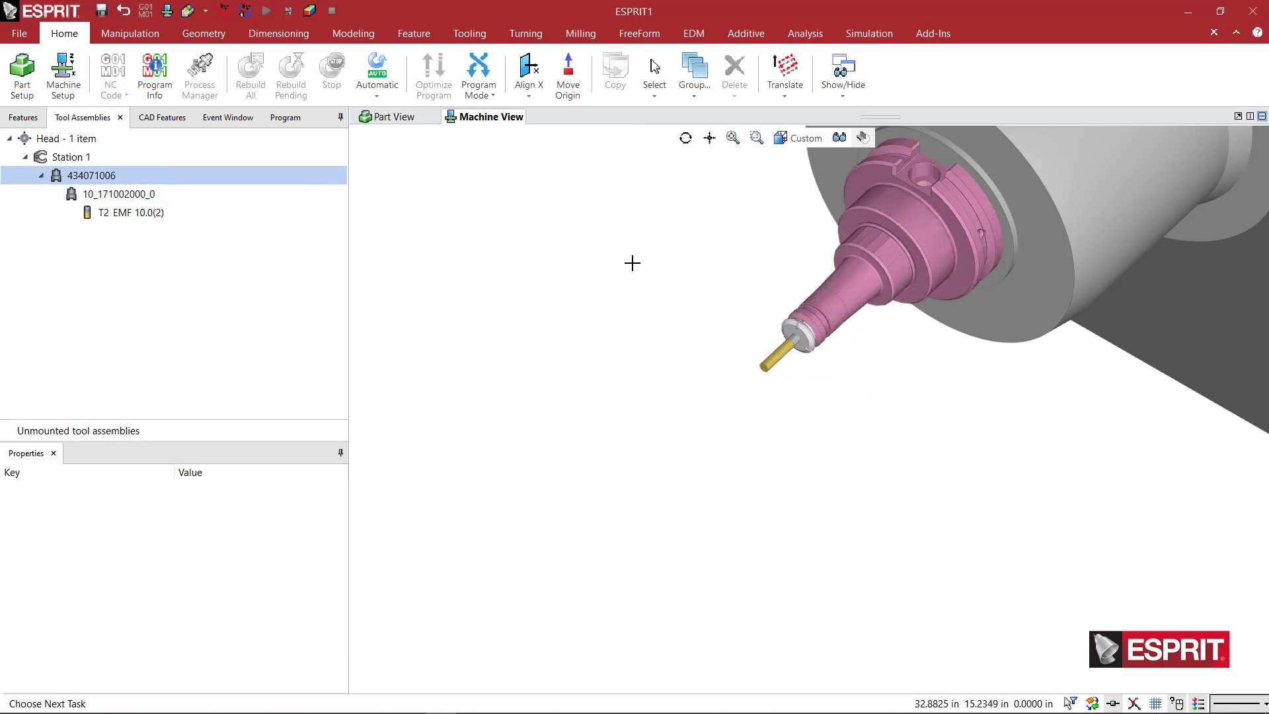
pyautogui.scroll(3, 883, 311)
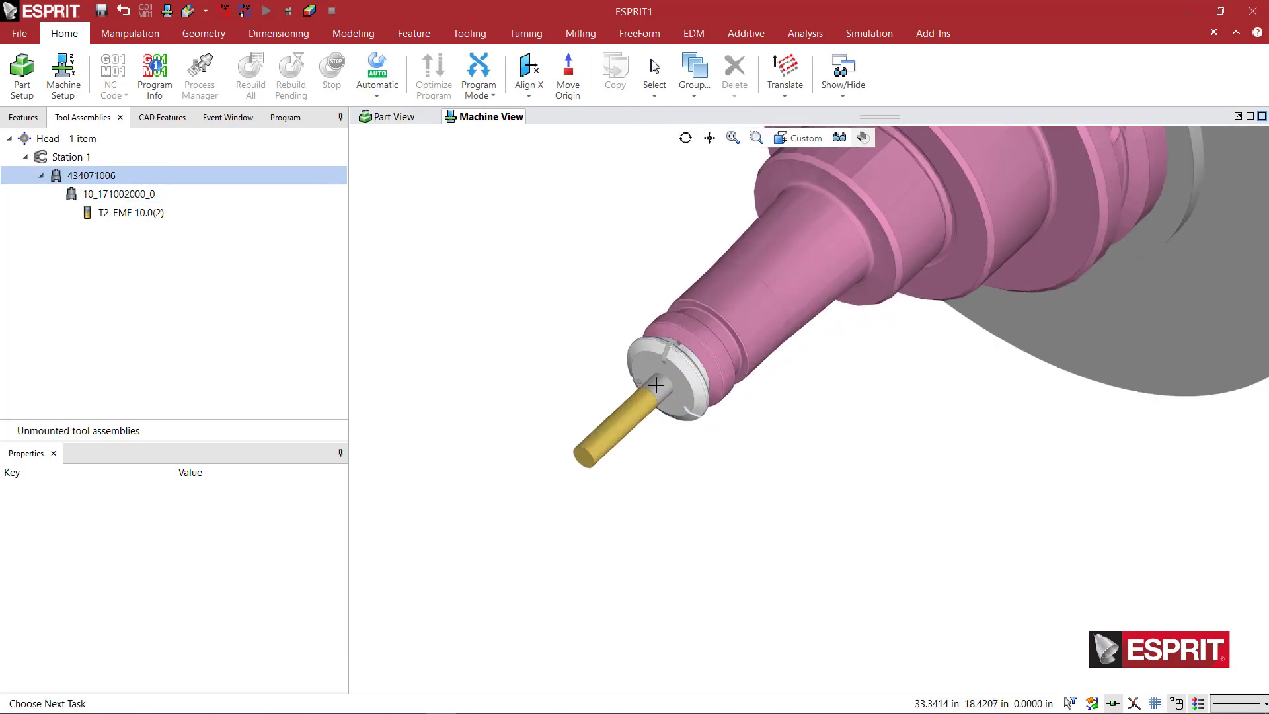
pyautogui.click(144, 196)
pyautogui.click(145, 212)
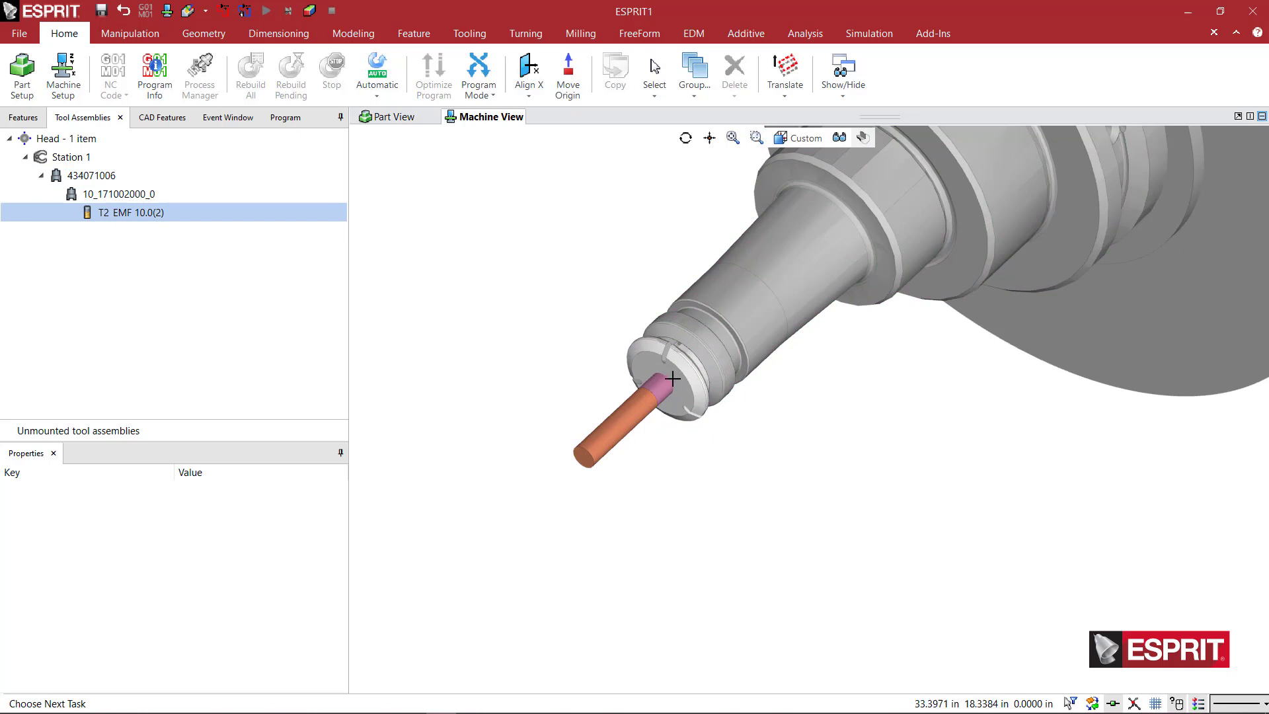
pyautogui.scroll(-4, 673, 378)
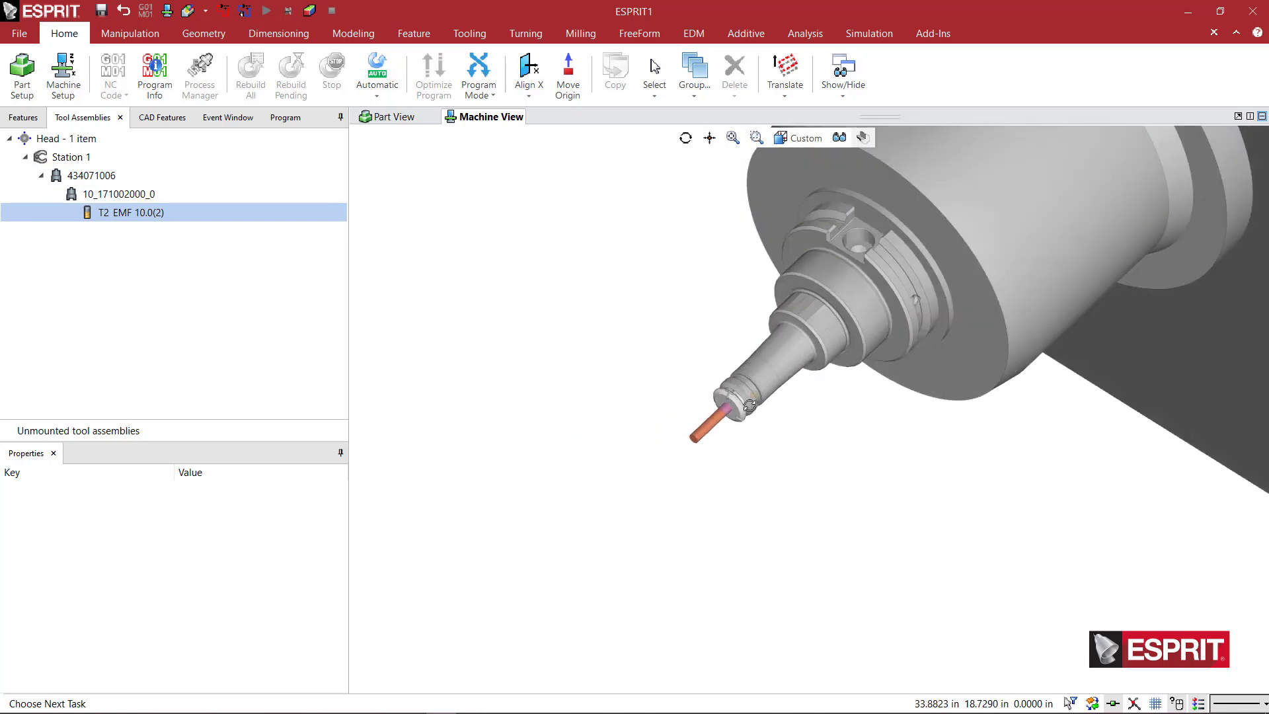
pyautogui.moveTo(750, 406); pyautogui.dragTo(740, 413, button='middle')
pyautogui.scroll(2, 739, 406)
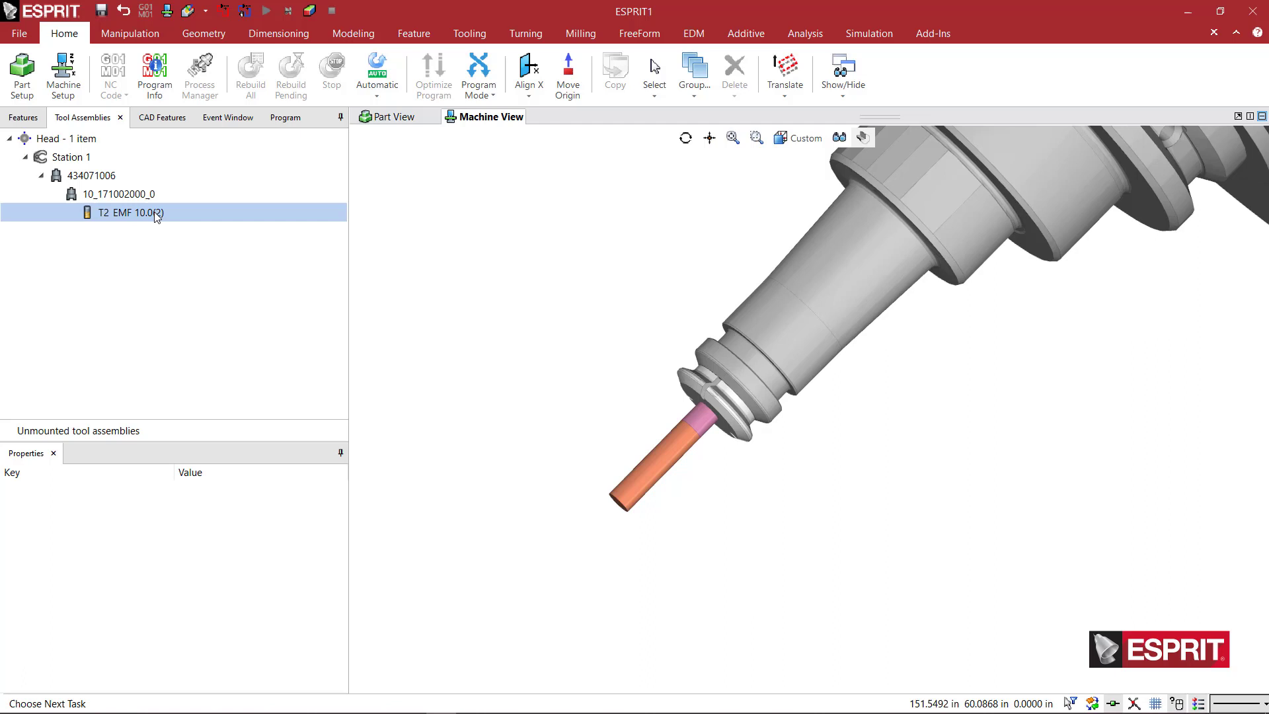
pyautogui.scroll(-1, 779, 334)
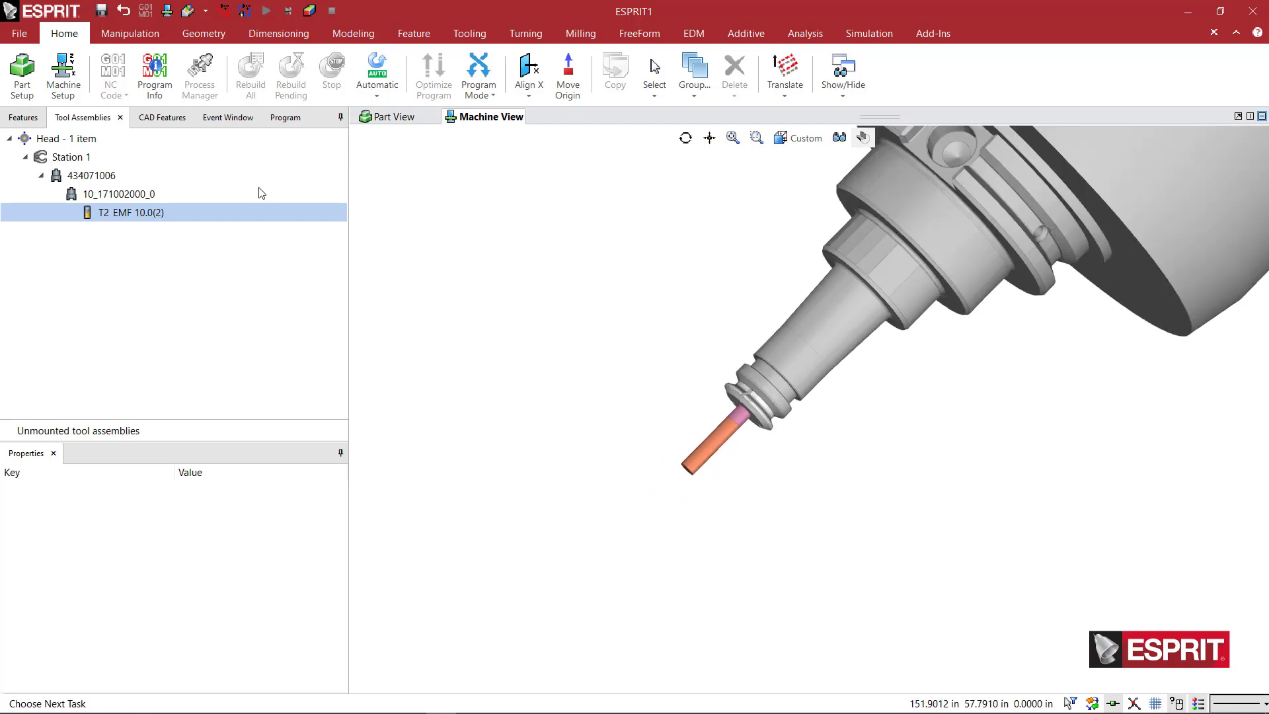
# Step: Edit the collet 10_171002000_0 and set its relative Z translation to 1
pyautogui.doubleClick(147, 193)
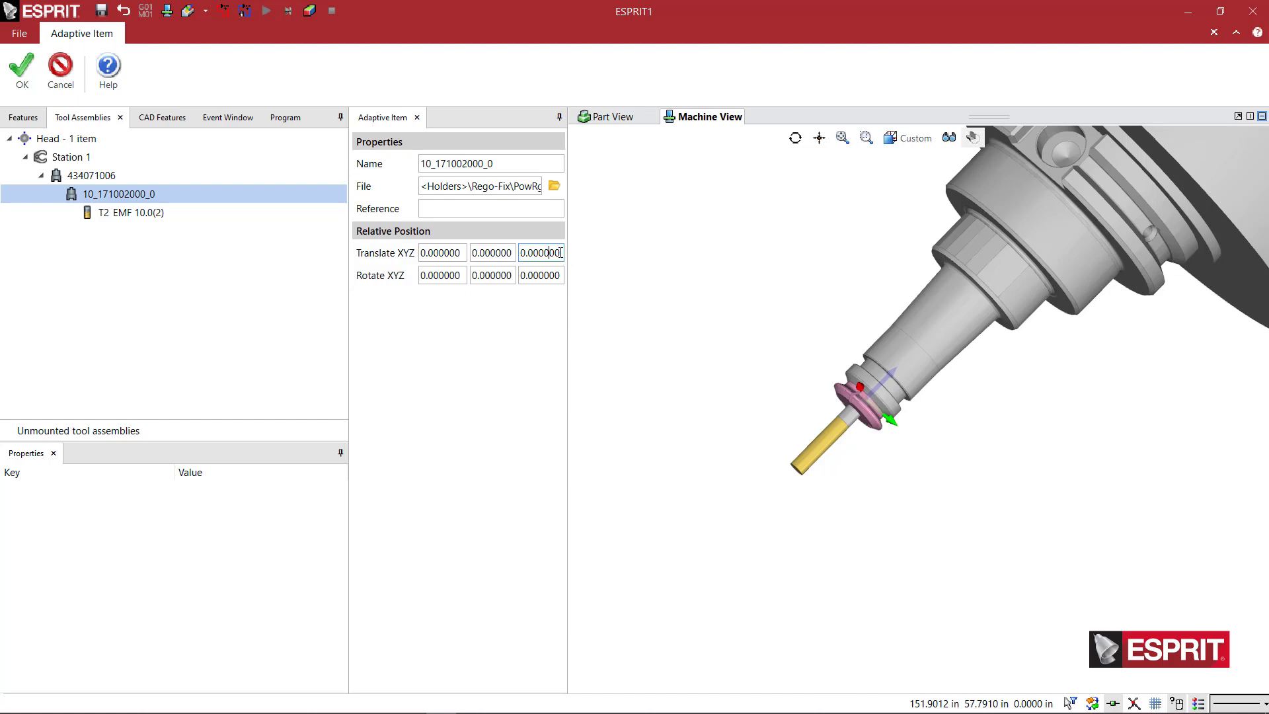
pyautogui.moveTo(560, 252); pyautogui.dragTo(503, 255)
pyautogui.write('1')
pyautogui.press('Tab')
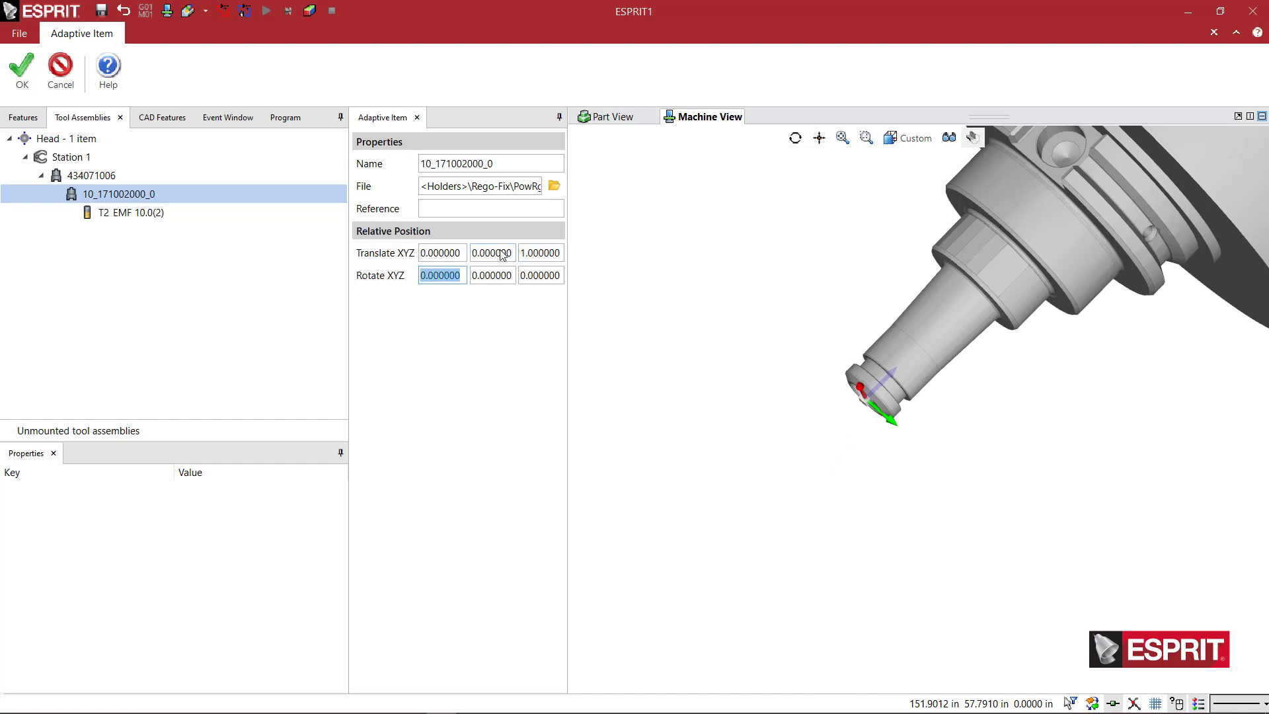
# Step: Set the collet's relative Z translation to -1, extend it to -1.5 and apply the change
pyautogui.click(539, 254)
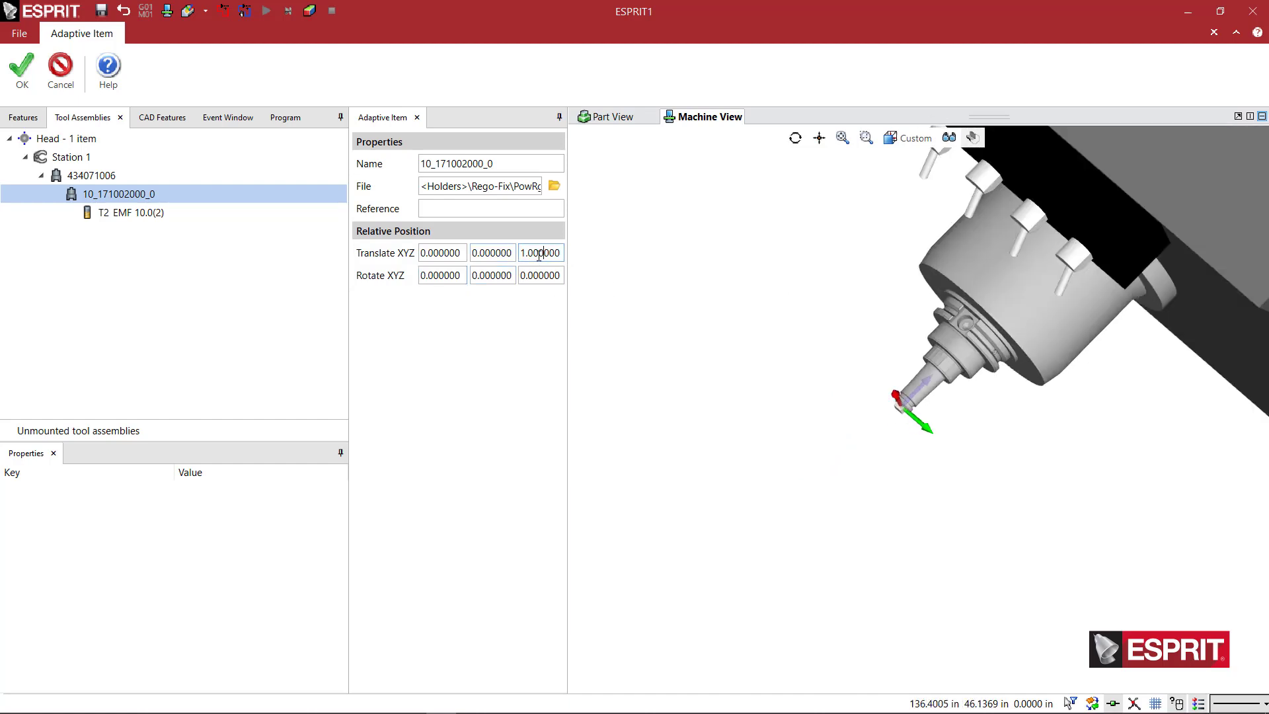
pyautogui.write('-')
pyautogui.press('Tab')
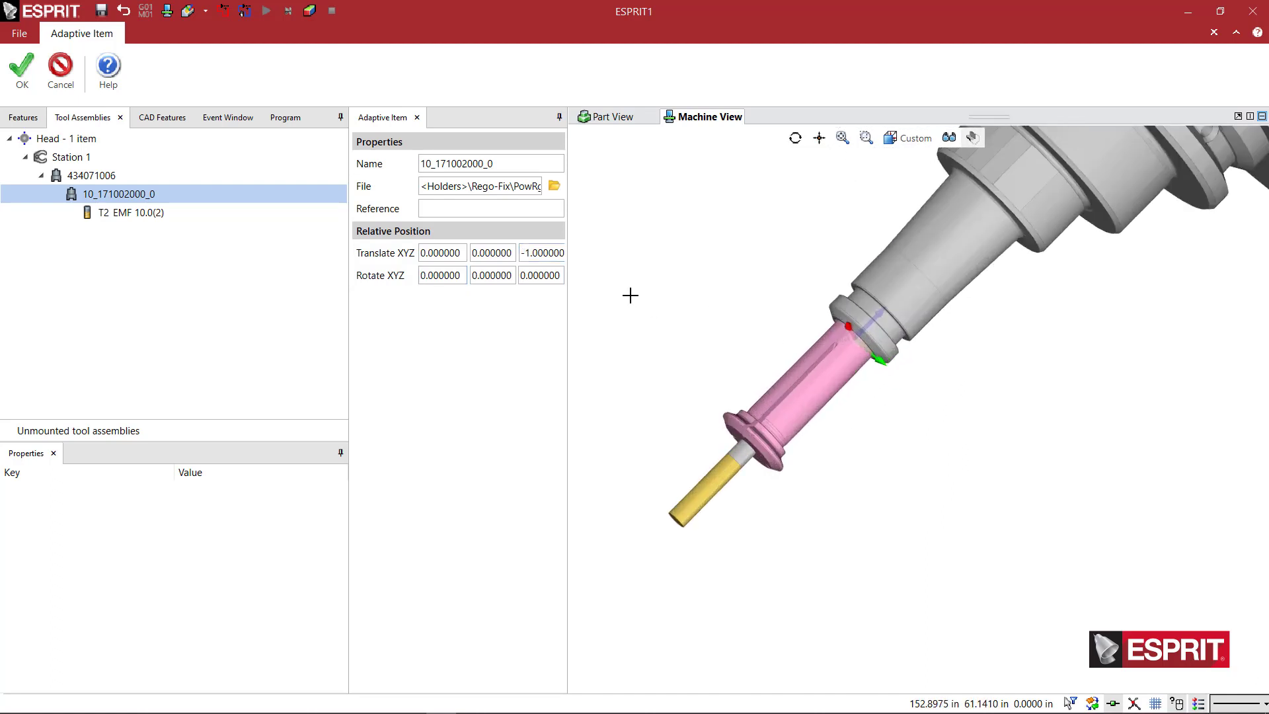
pyautogui.click(559, 260)
pyautogui.press('Tab')
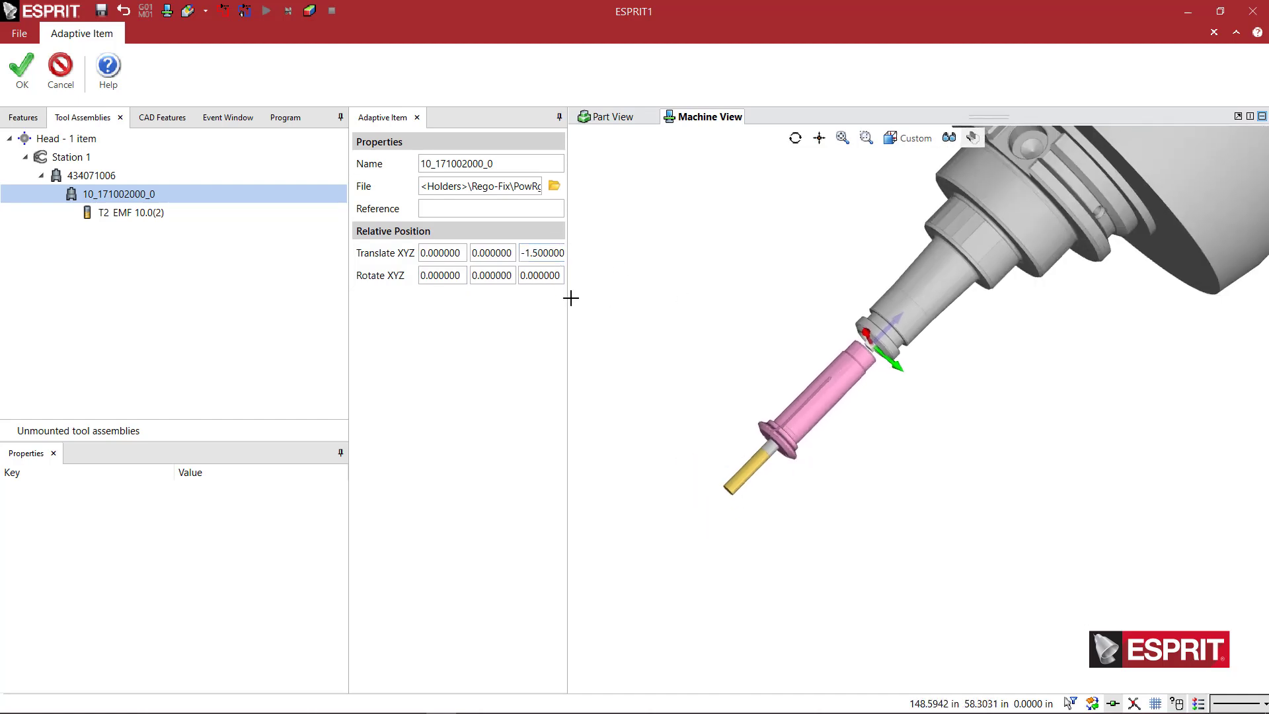
pyautogui.click(22, 66)
# Step: Open the T2 EMF 10.0(2) end mill's definition, examine its position relative to the extended collet and holder, and close it without changes
pyautogui.click(123, 217)
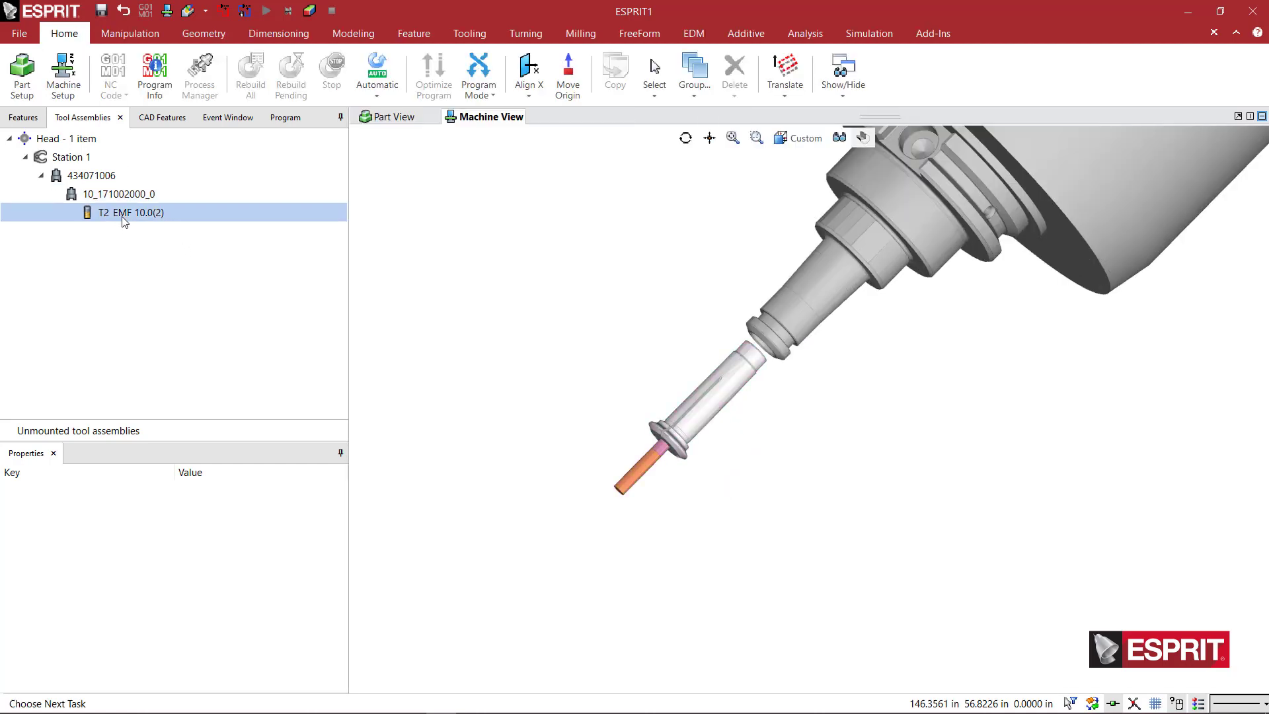
pyautogui.doubleClick(234, 211)
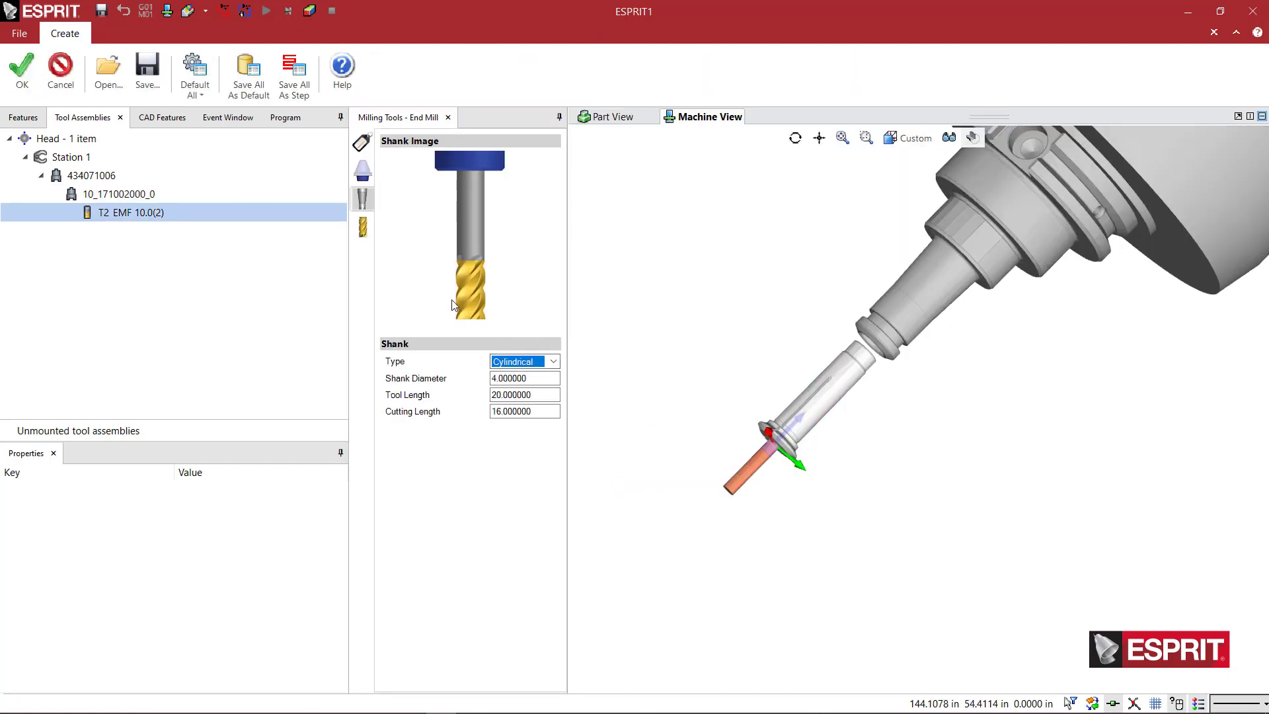
pyautogui.moveTo(818, 436); pyautogui.dragTo(819, 425, button='middle')
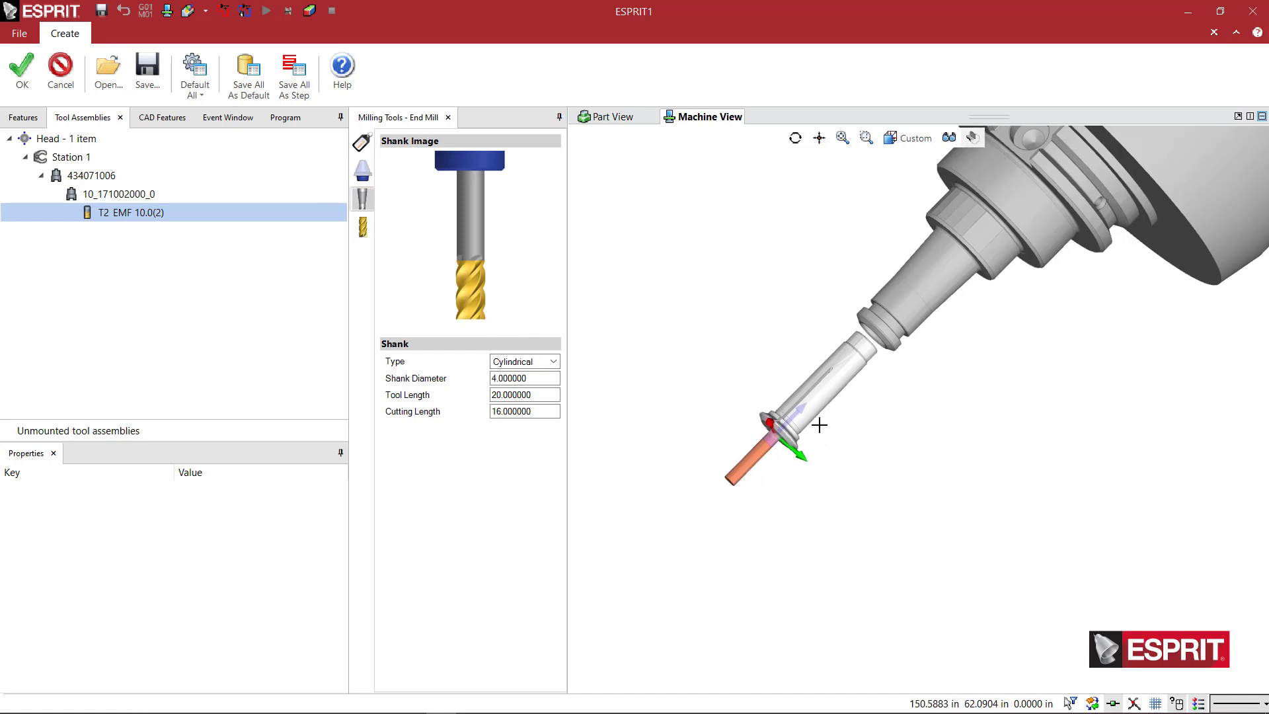
pyautogui.scroll(5, 783, 434)
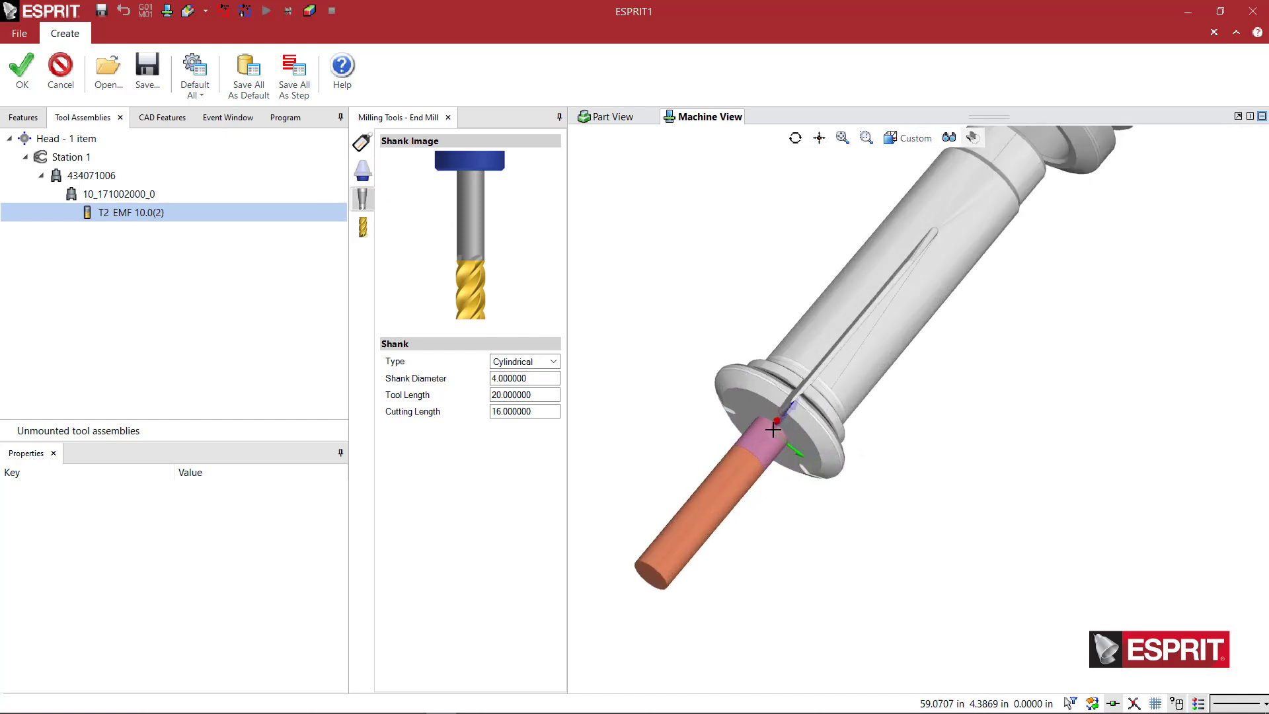
pyautogui.scroll(-2, 779, 428)
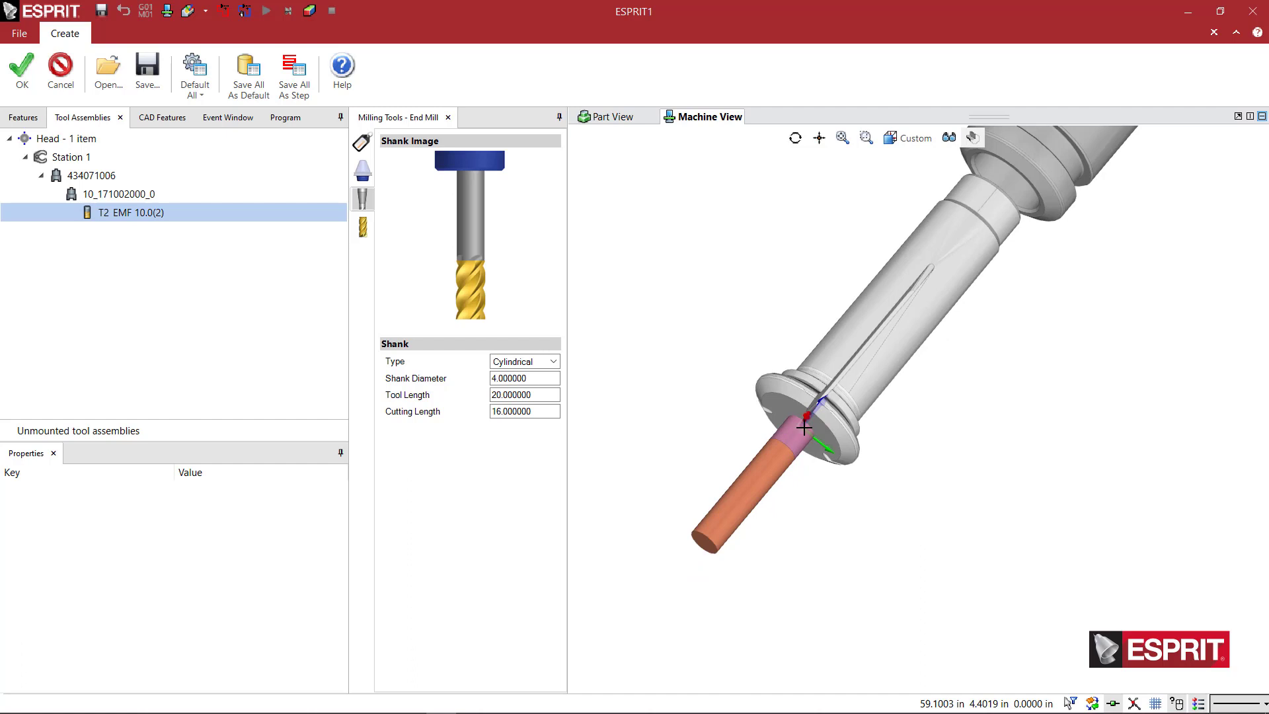
pyautogui.moveTo(804, 427); pyautogui.dragTo(832, 409, button='middle')
pyautogui.moveTo(893, 319); pyautogui.dragTo(878, 334, button='middle')
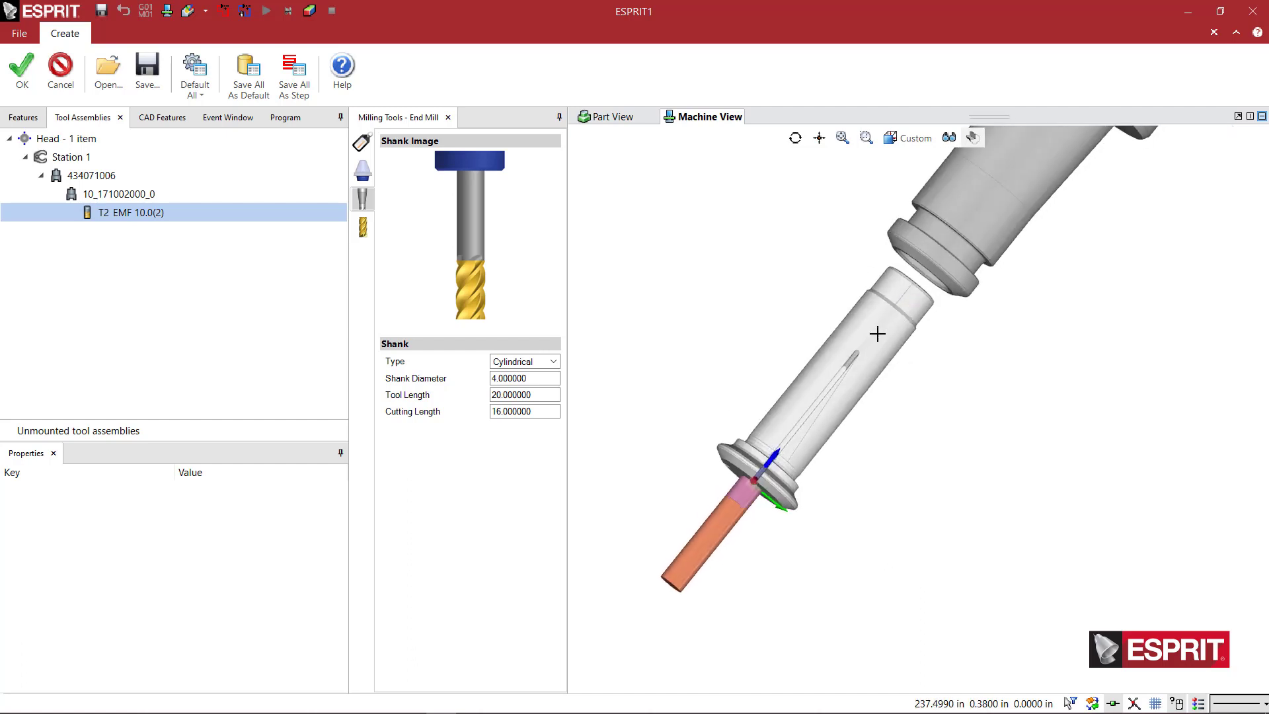
pyautogui.scroll(-2, 943, 253)
pyautogui.scroll(-2, 898, 313)
pyautogui.scroll(-2, 883, 327)
pyautogui.scroll(-2, 731, 351)
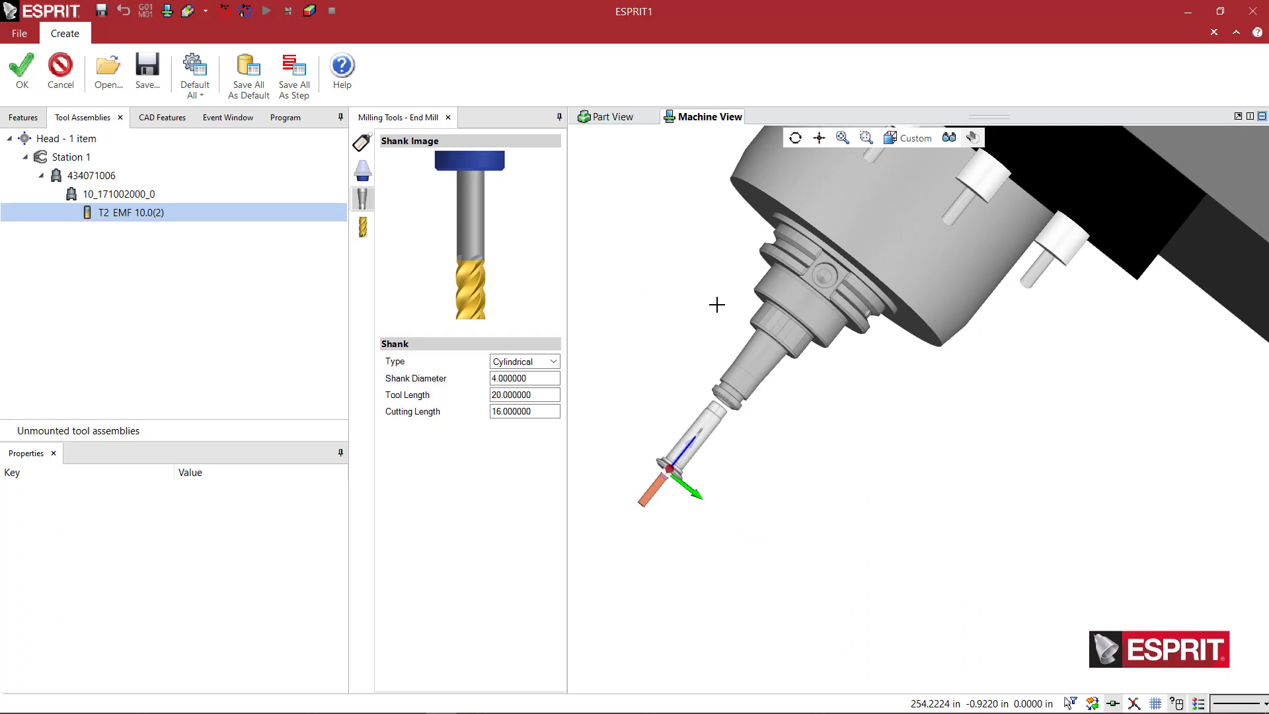
pyautogui.scroll(2, 717, 304)
pyautogui.scroll(2, 688, 314)
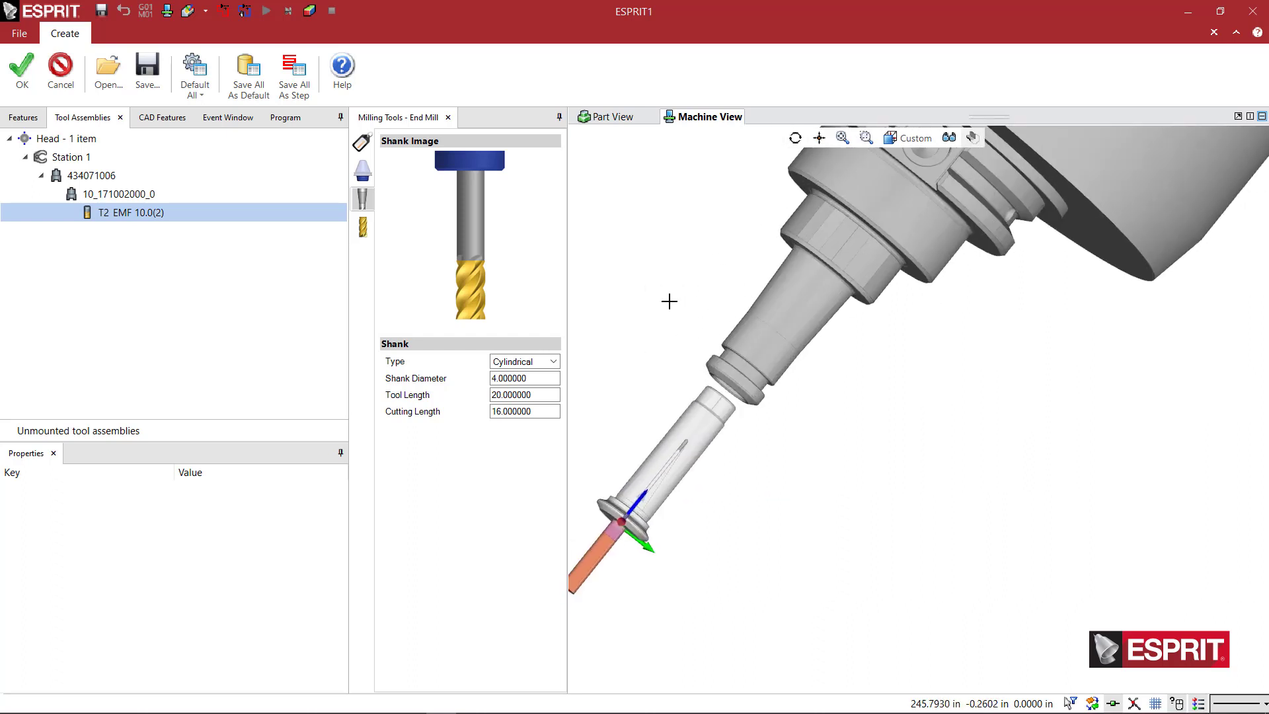
pyautogui.scroll(-2, 724, 315)
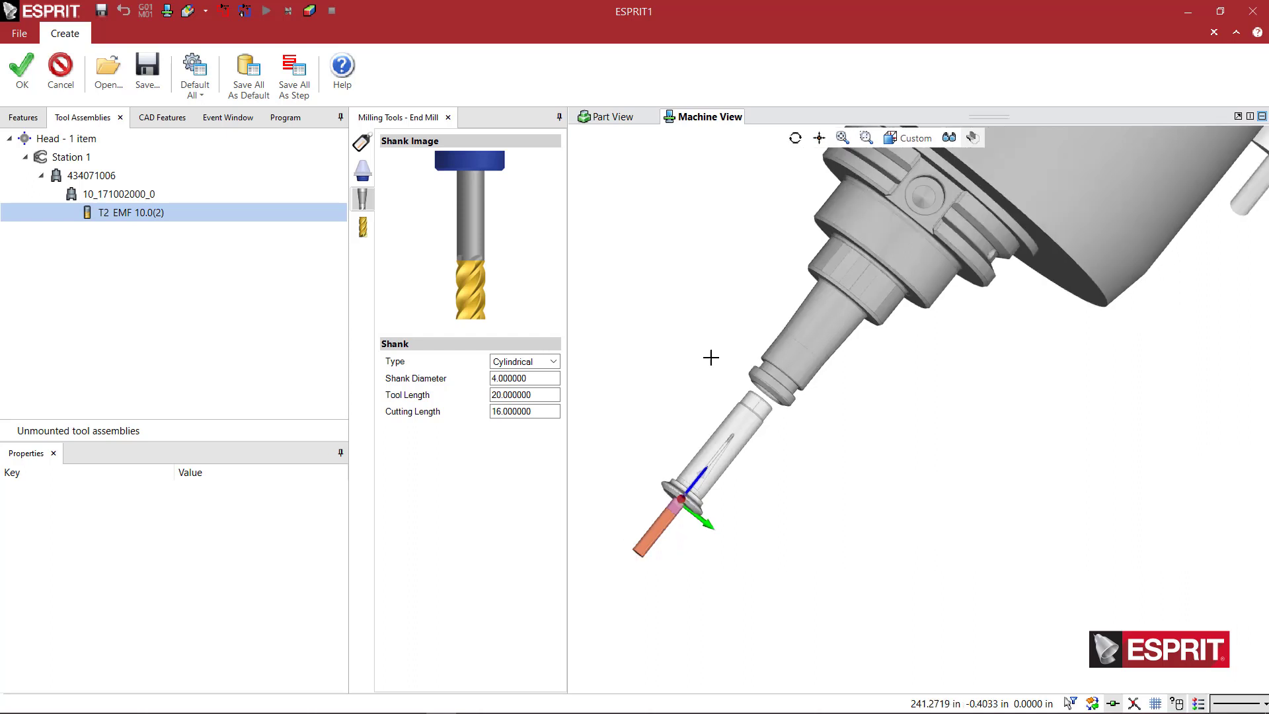
pyautogui.click(60, 72)
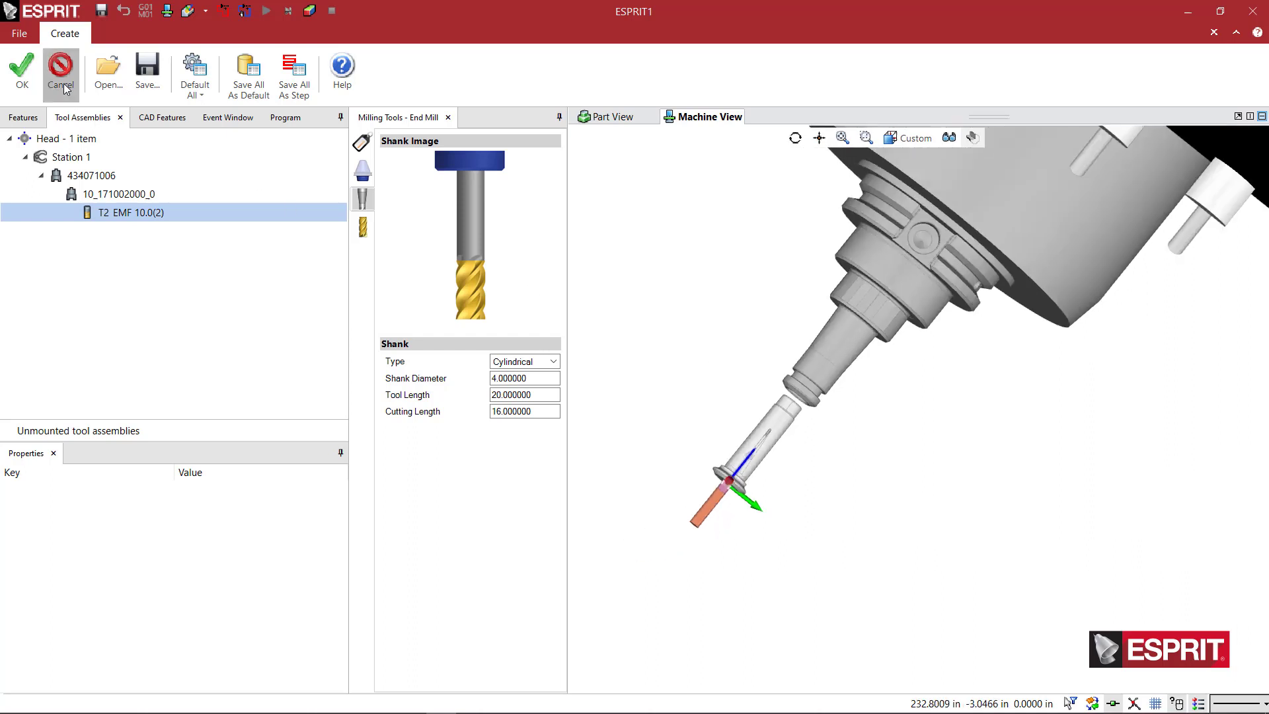
# Step: Set the relative Z translation of collet 10_171002000_0 to 0 and apply the change
pyautogui.doubleClick(129, 194)
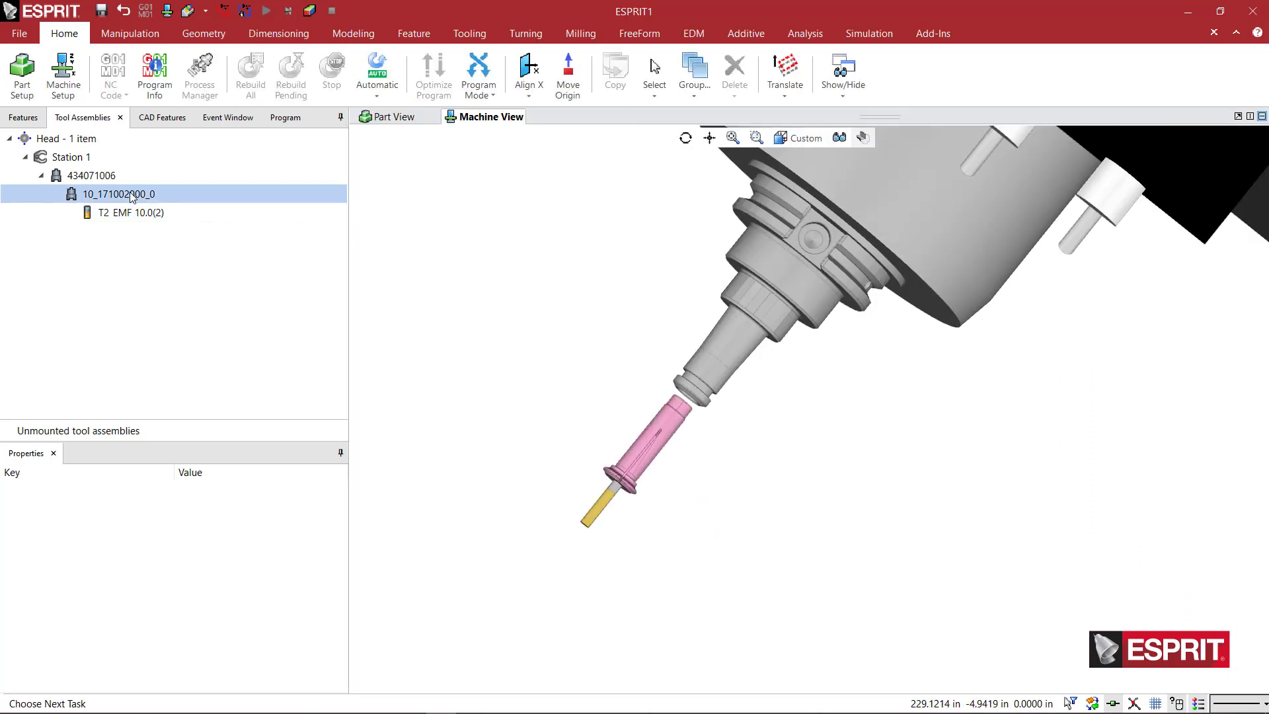
pyautogui.doubleClick(548, 255)
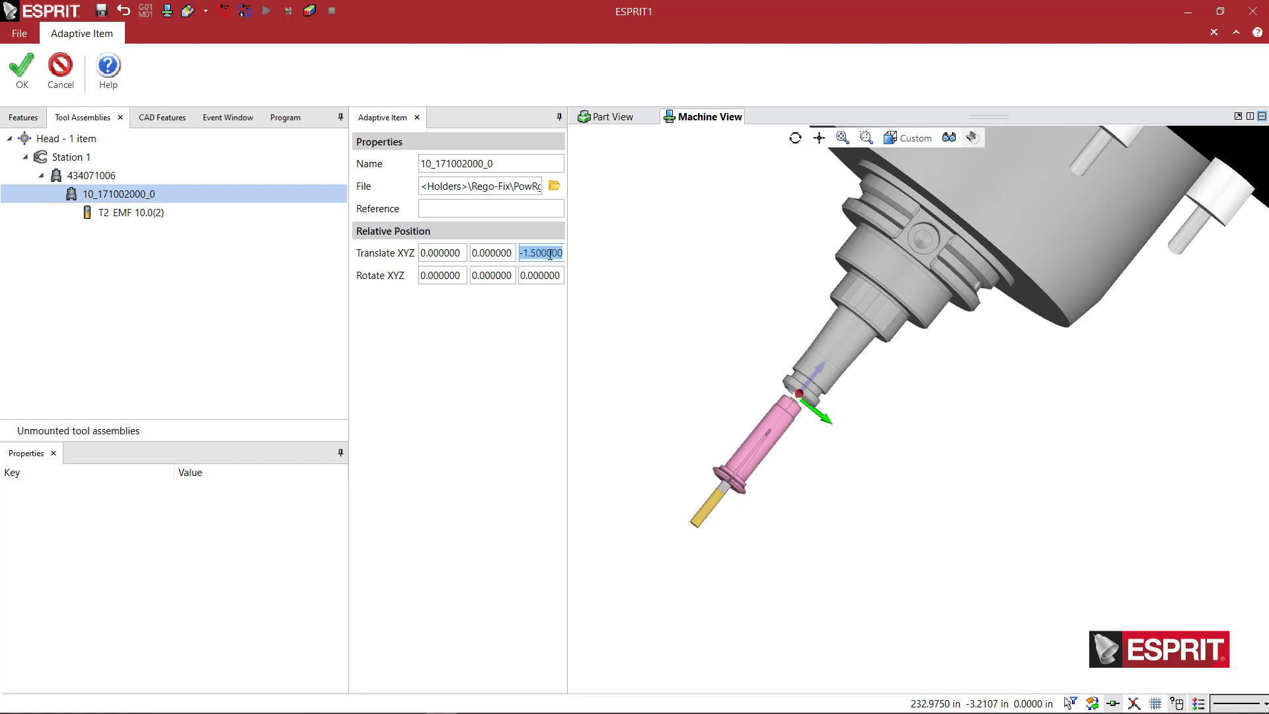
pyautogui.write('0')
pyautogui.click(22, 66)
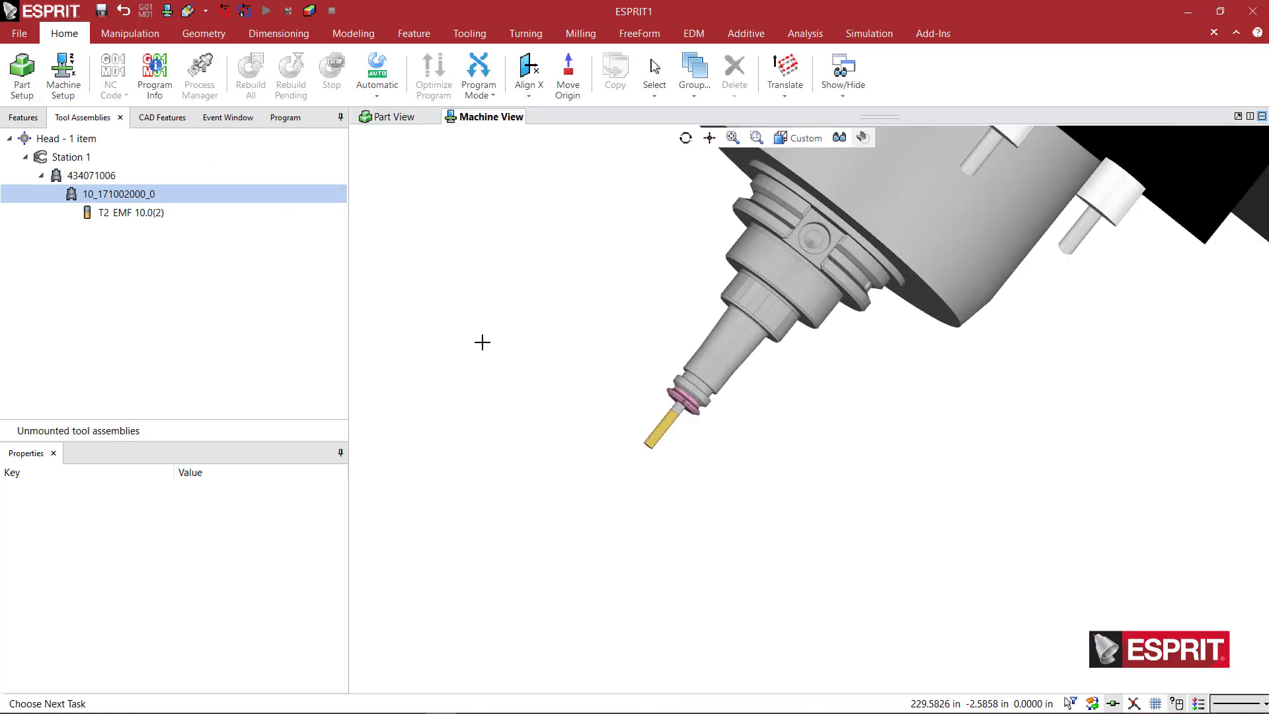
# Step: Add holder 435071551.gdml from the SteepTaper CAT folder to Station 1 as a second assembly and accept its default position
pyautogui.rightClick(86, 156)
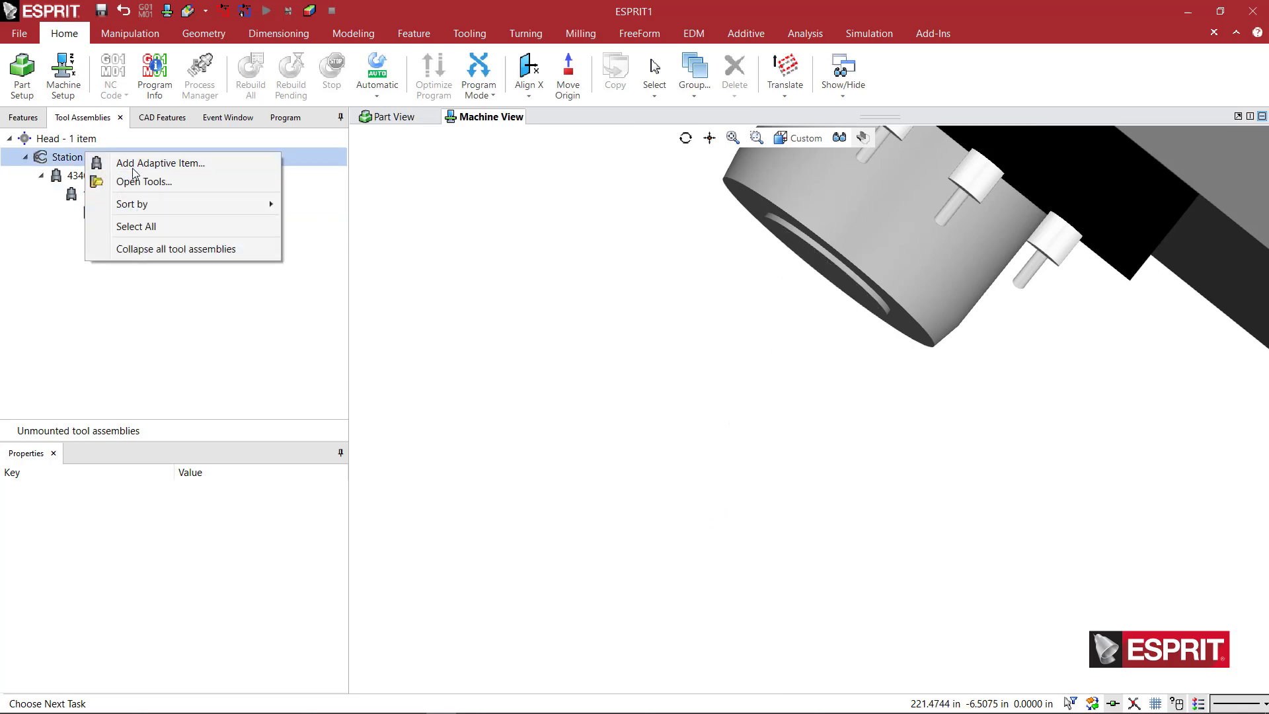
pyautogui.click(143, 181)
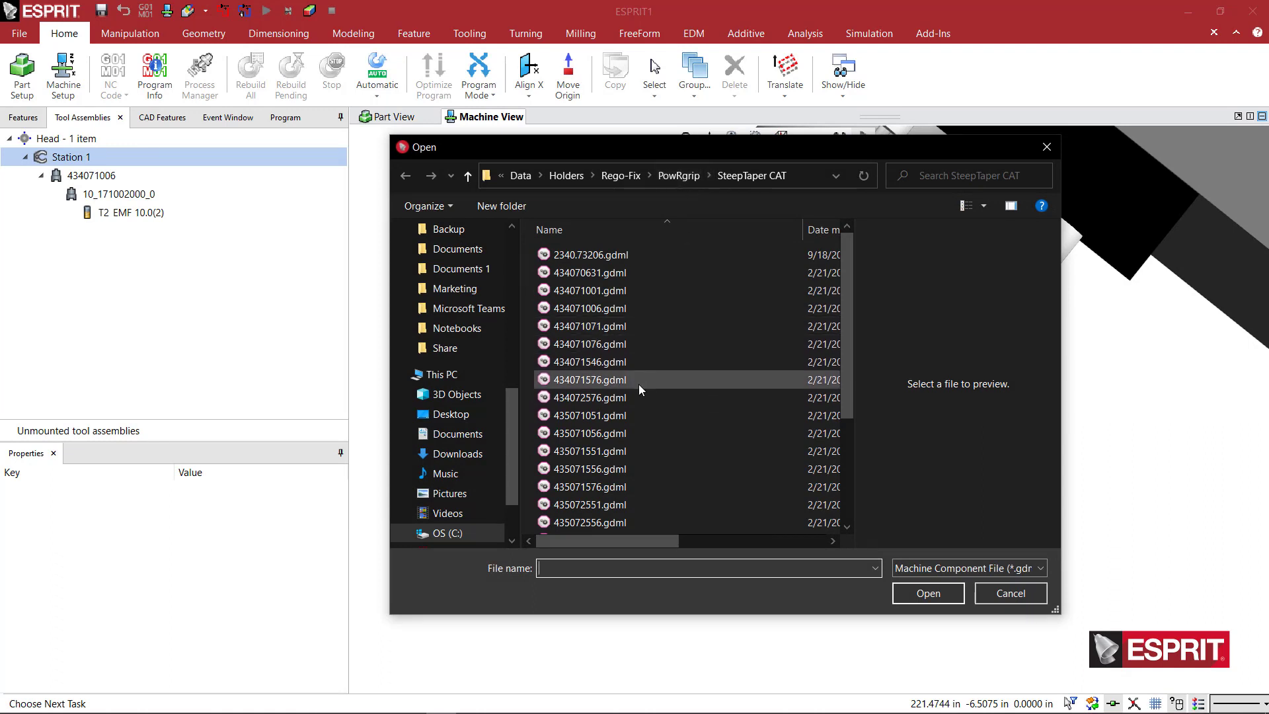
pyautogui.click(613, 451)
pyautogui.click(932, 595)
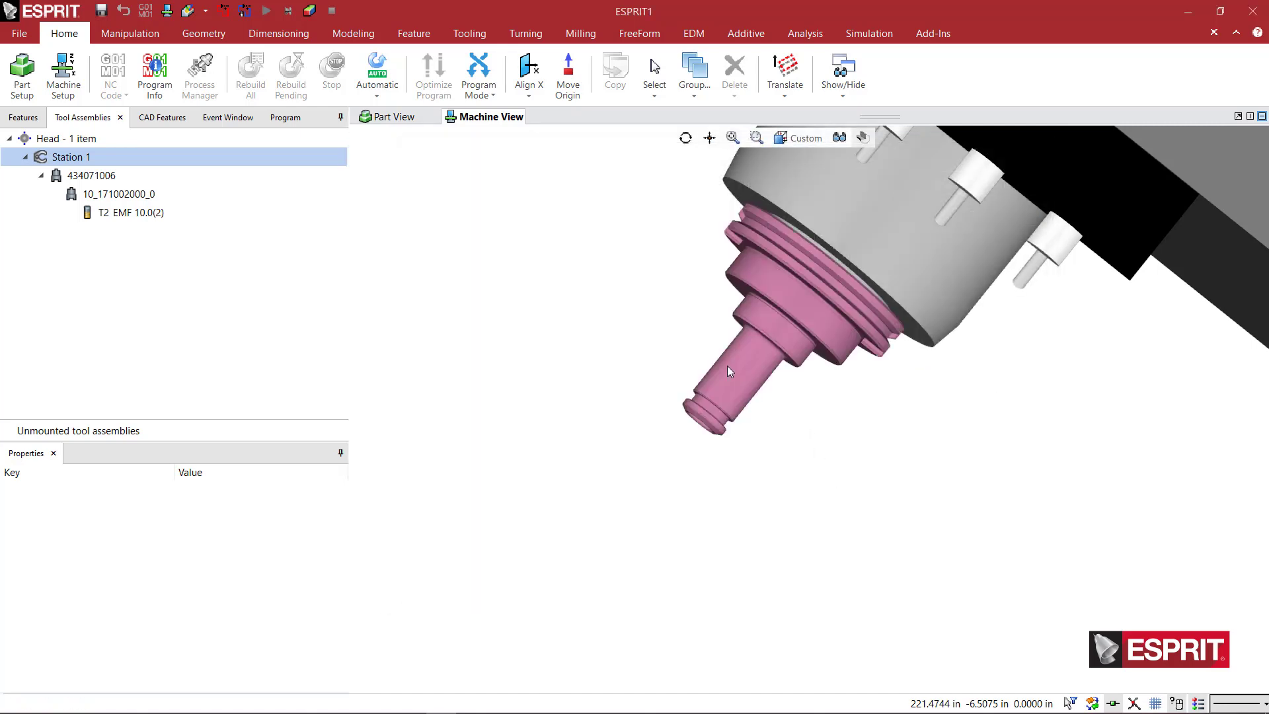
pyautogui.click(727, 367)
pyautogui.moveTo(756, 394); pyautogui.dragTo(762, 317, button='middle')
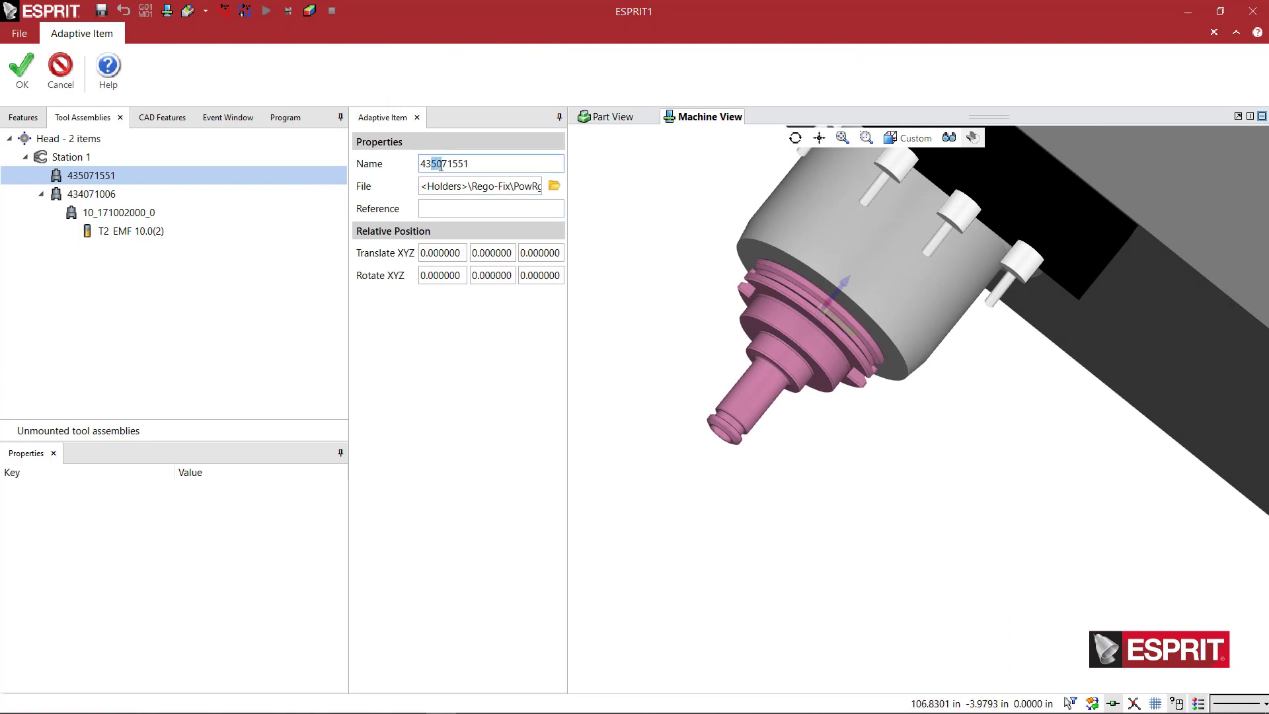
pyautogui.scroll(5, 744, 426)
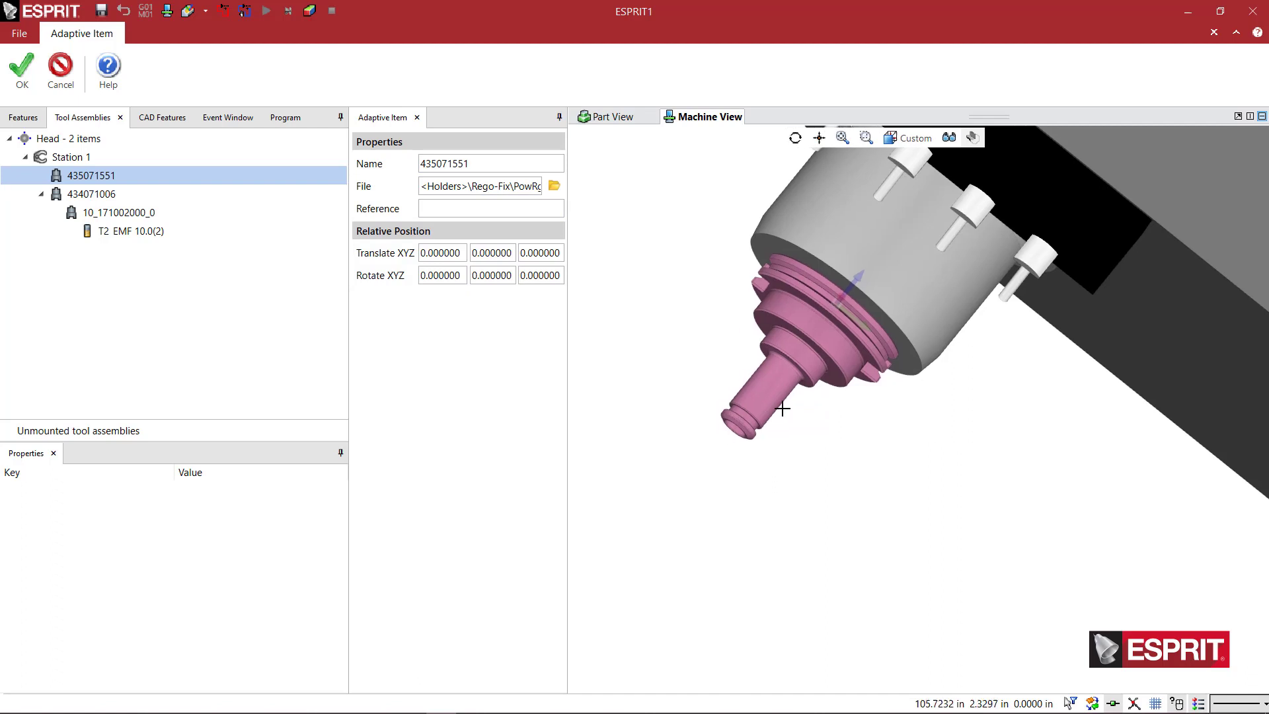
pyautogui.moveTo(742, 431); pyautogui.dragTo(747, 426, button='middle')
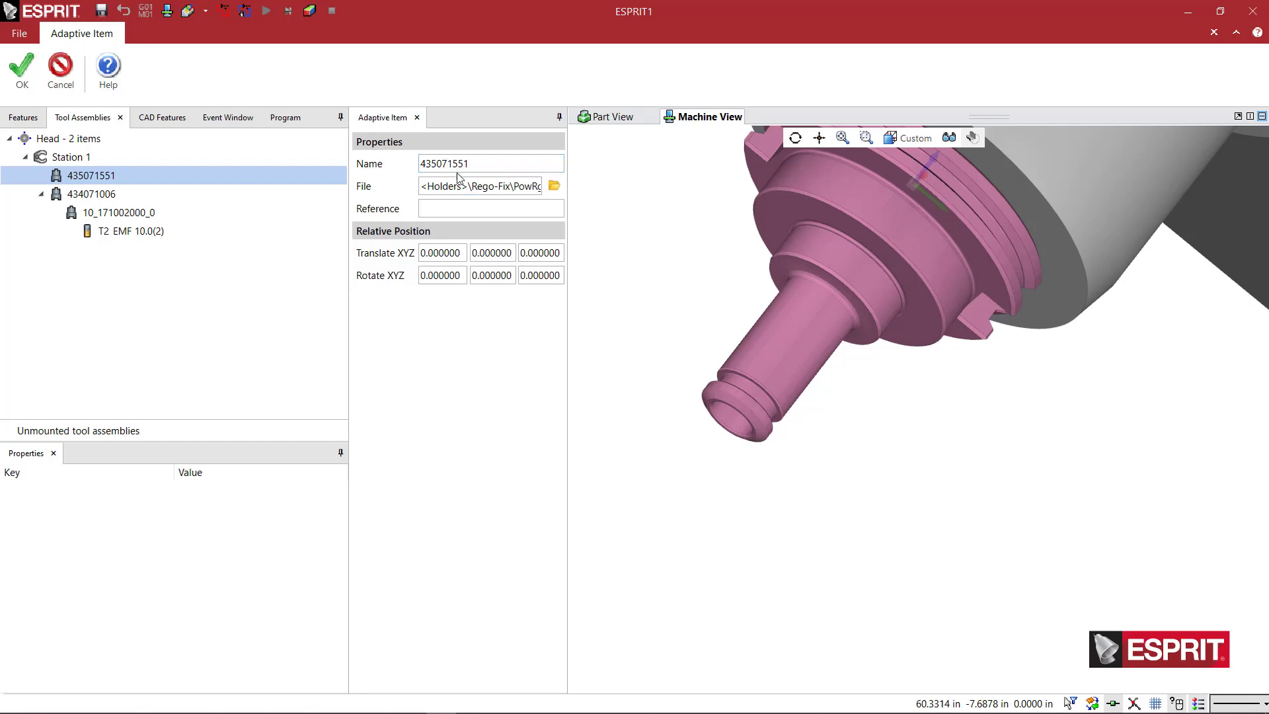
pyautogui.click(22, 68)
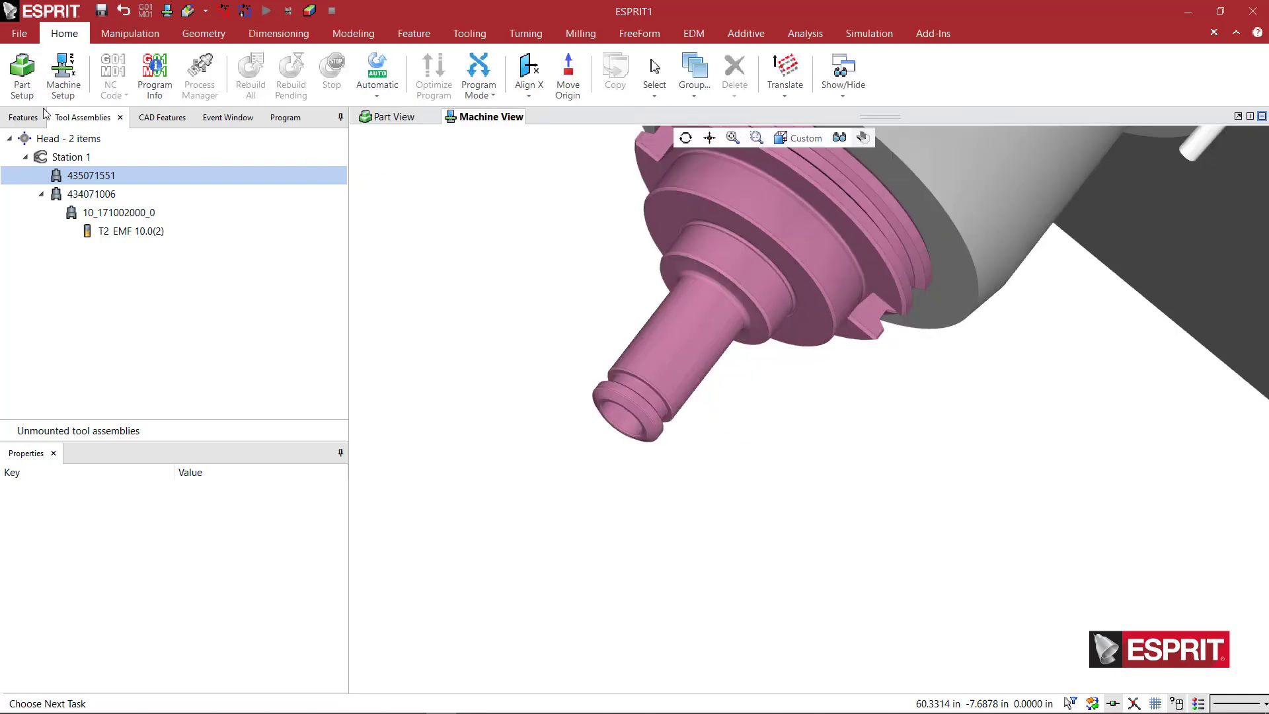
# Step: Add collet 15_171504000_0.gdml from the PG Collets folder to holder 435071551 and accept its default position
pyautogui.rightClick(104, 182)
pyautogui.click(156, 207)
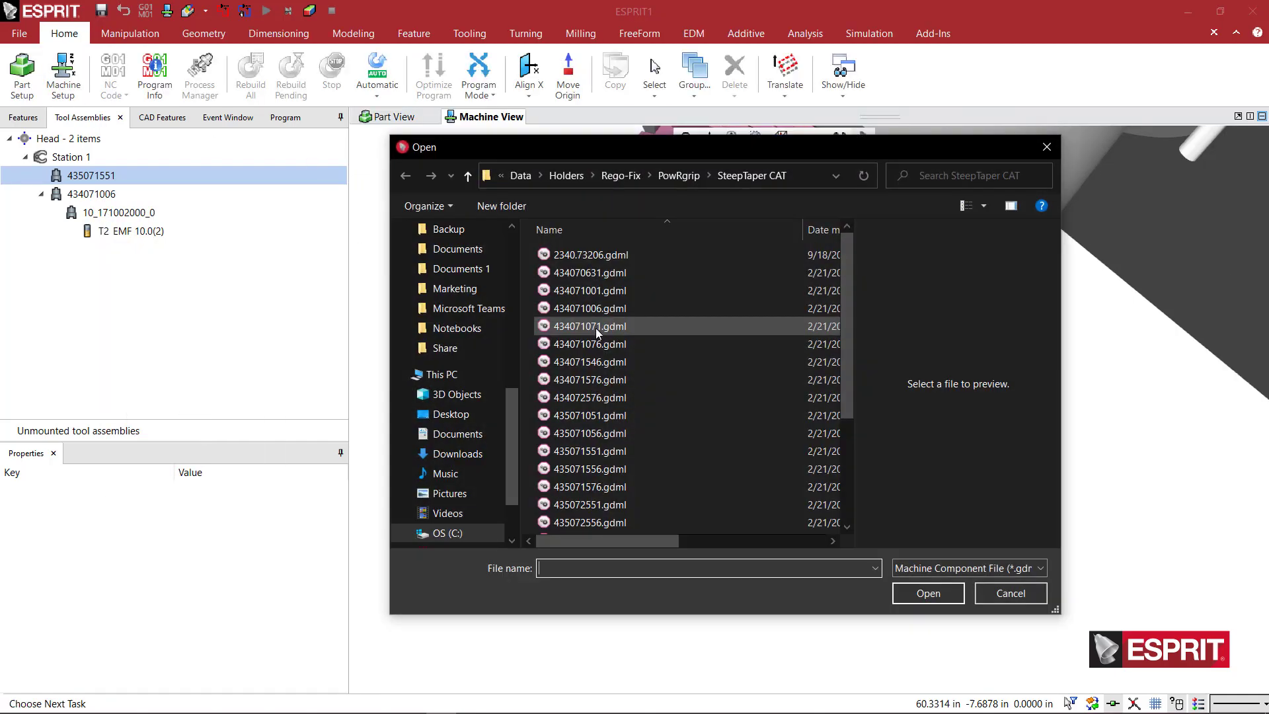
pyautogui.click(681, 176)
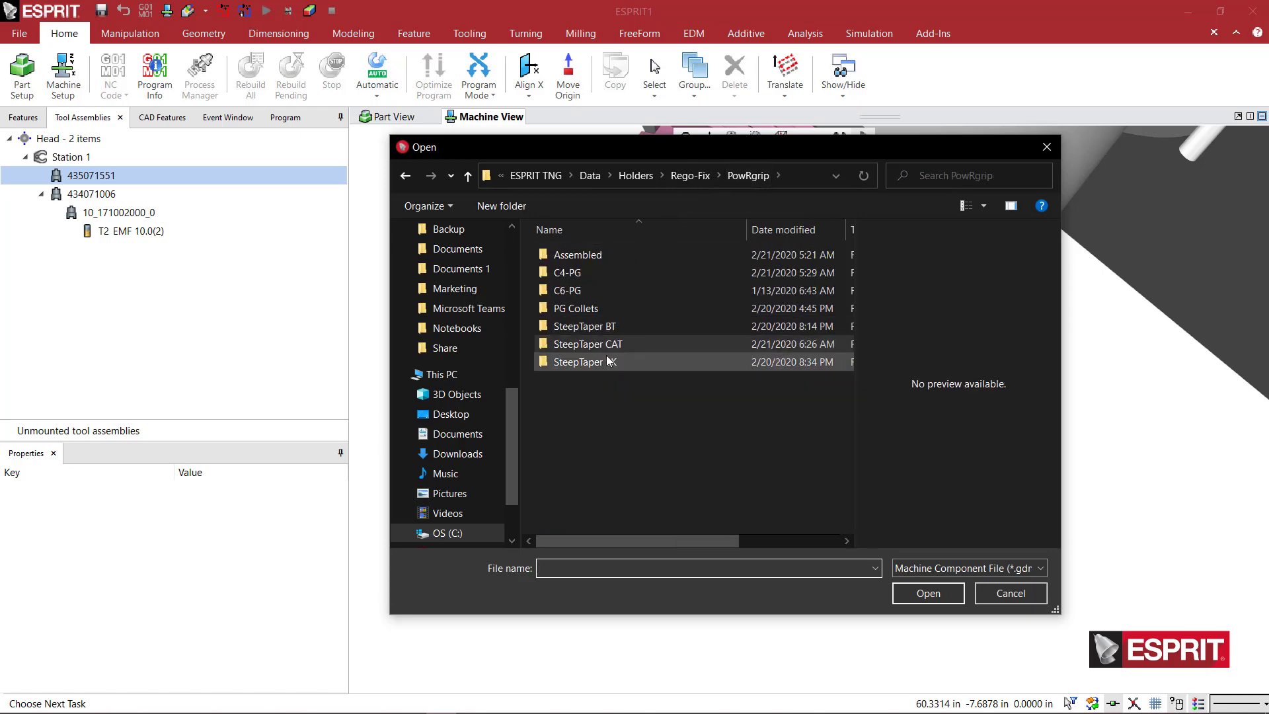
pyautogui.doubleClick(577, 308)
pyautogui.click(593, 291)
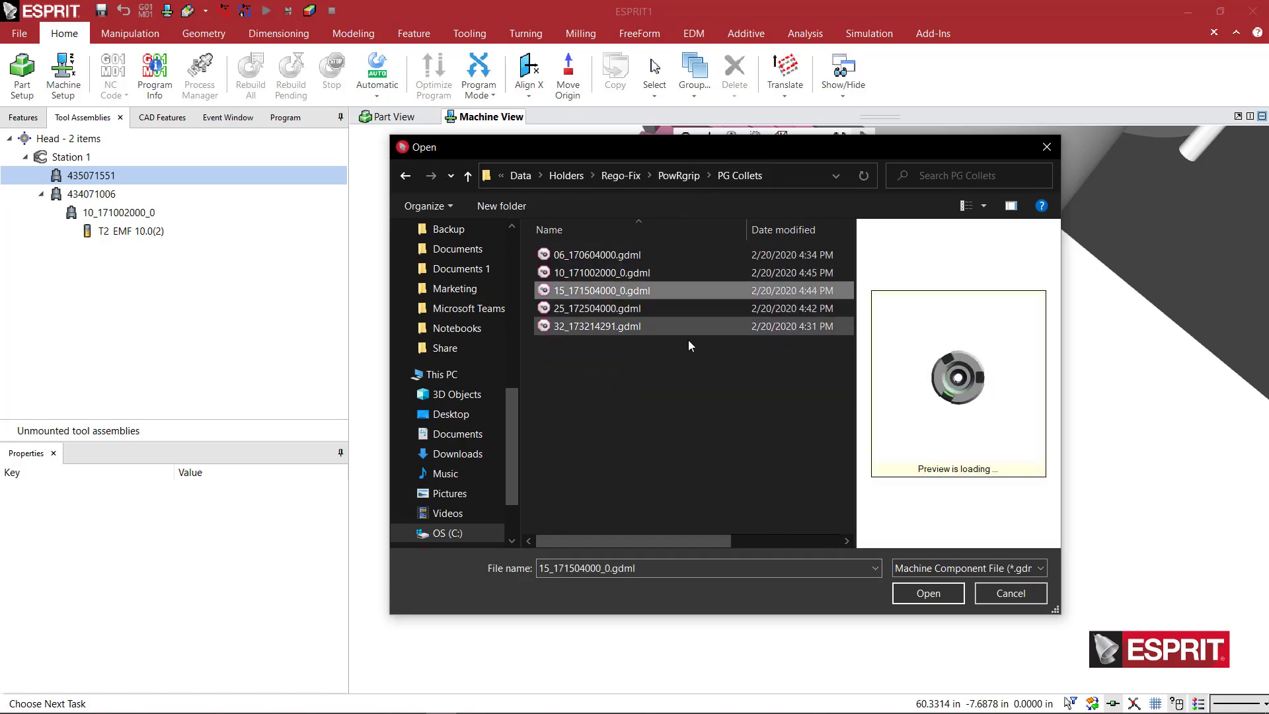
pyautogui.click(928, 594)
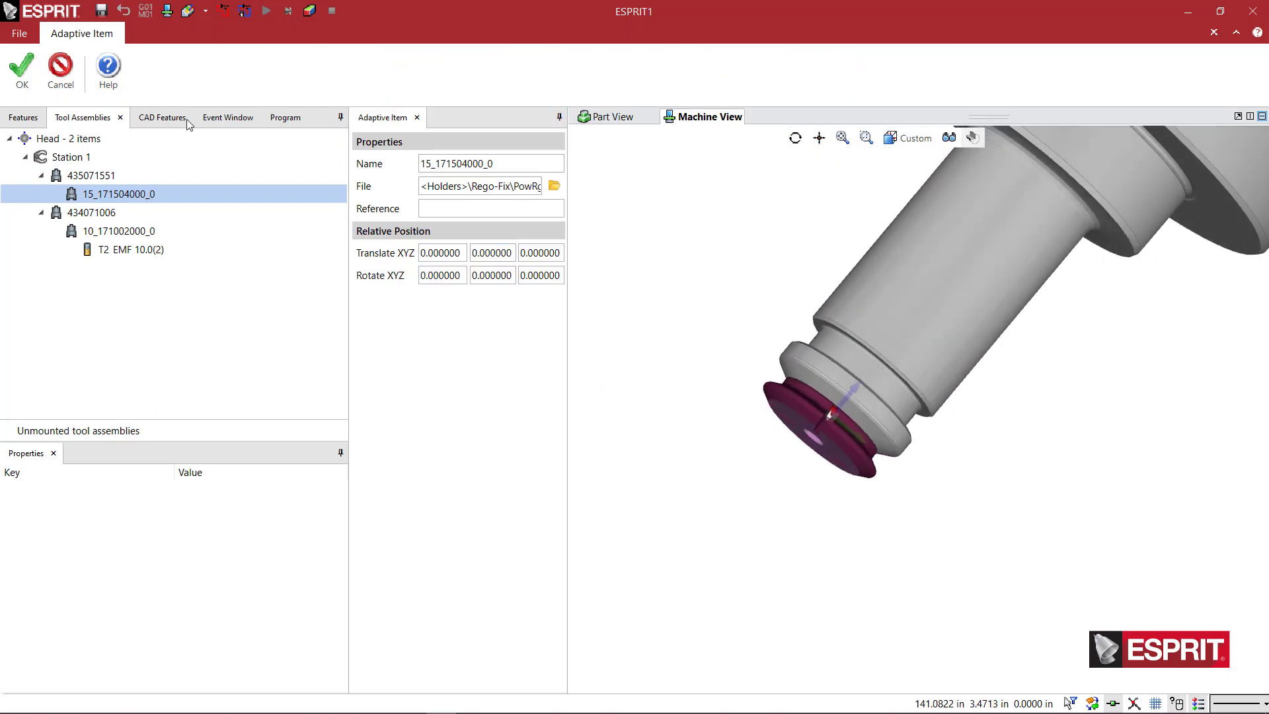
pyautogui.click(24, 73)
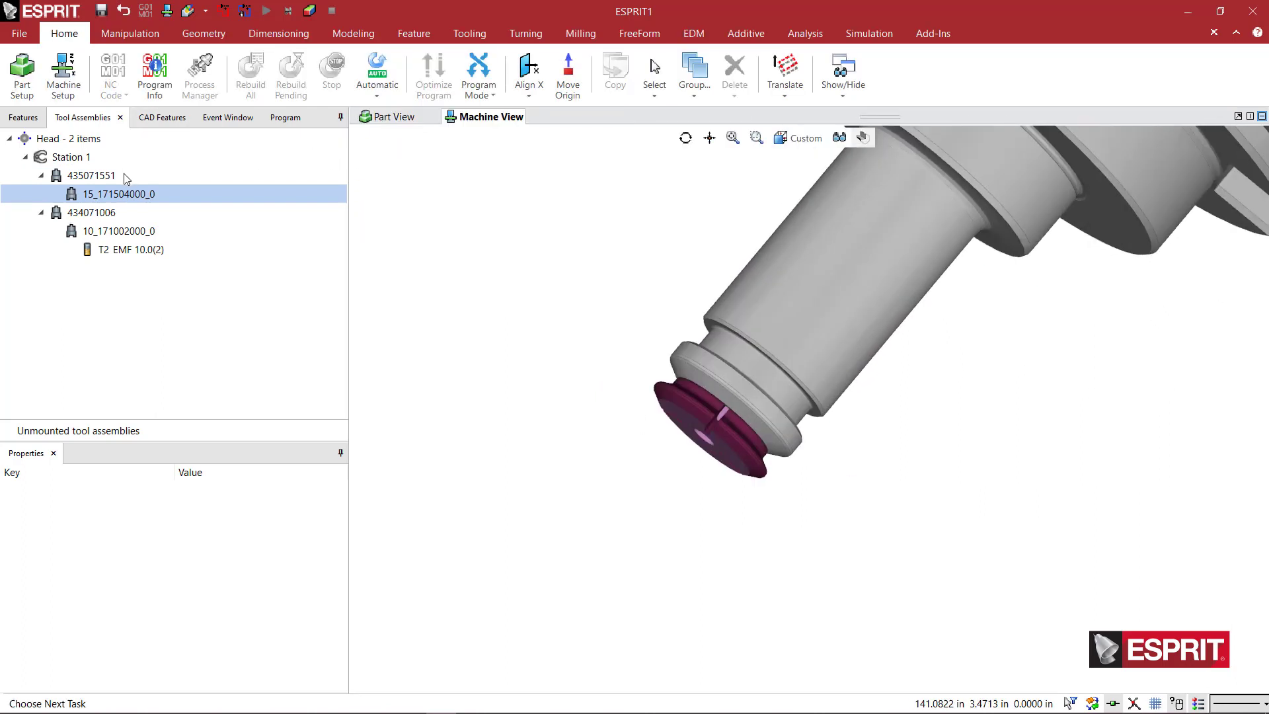
# Step: Add an end mill to collet 15_171504000_0 with both shank diameter and tool diameter set to 6
pyautogui.rightClick(128, 193)
pyautogui.moveTo(270, 223)
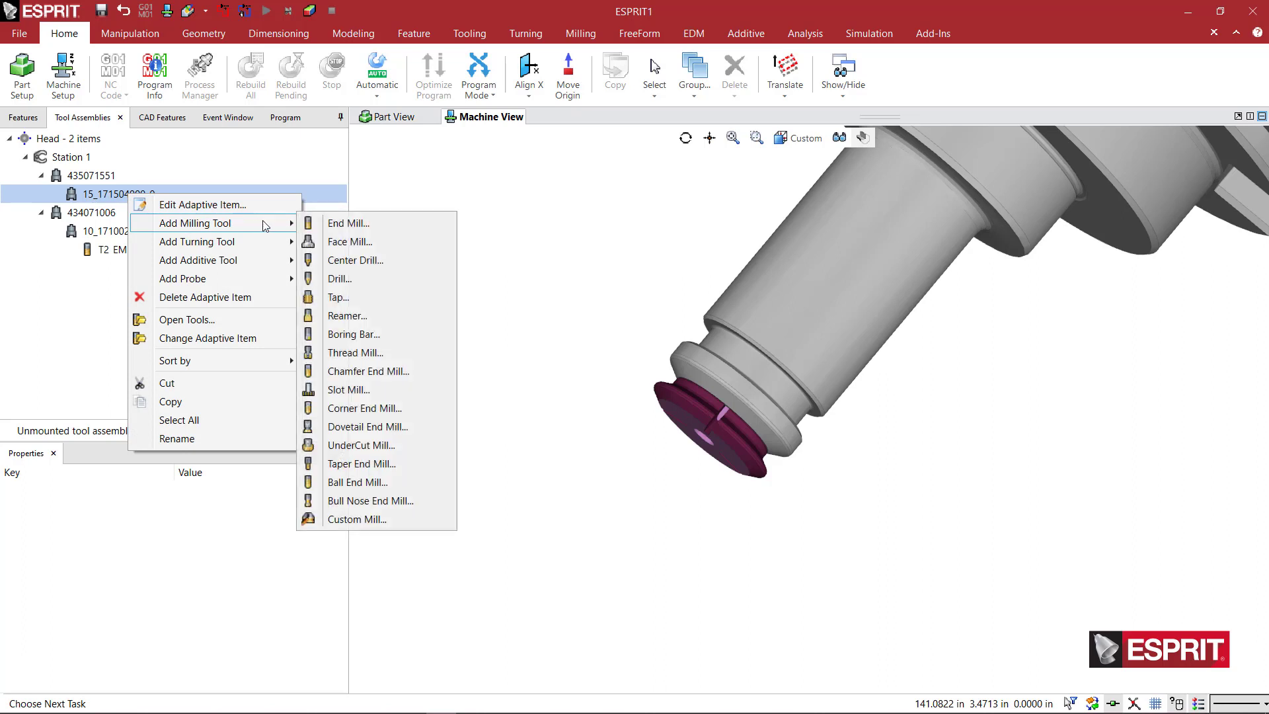
pyautogui.click(340, 220)
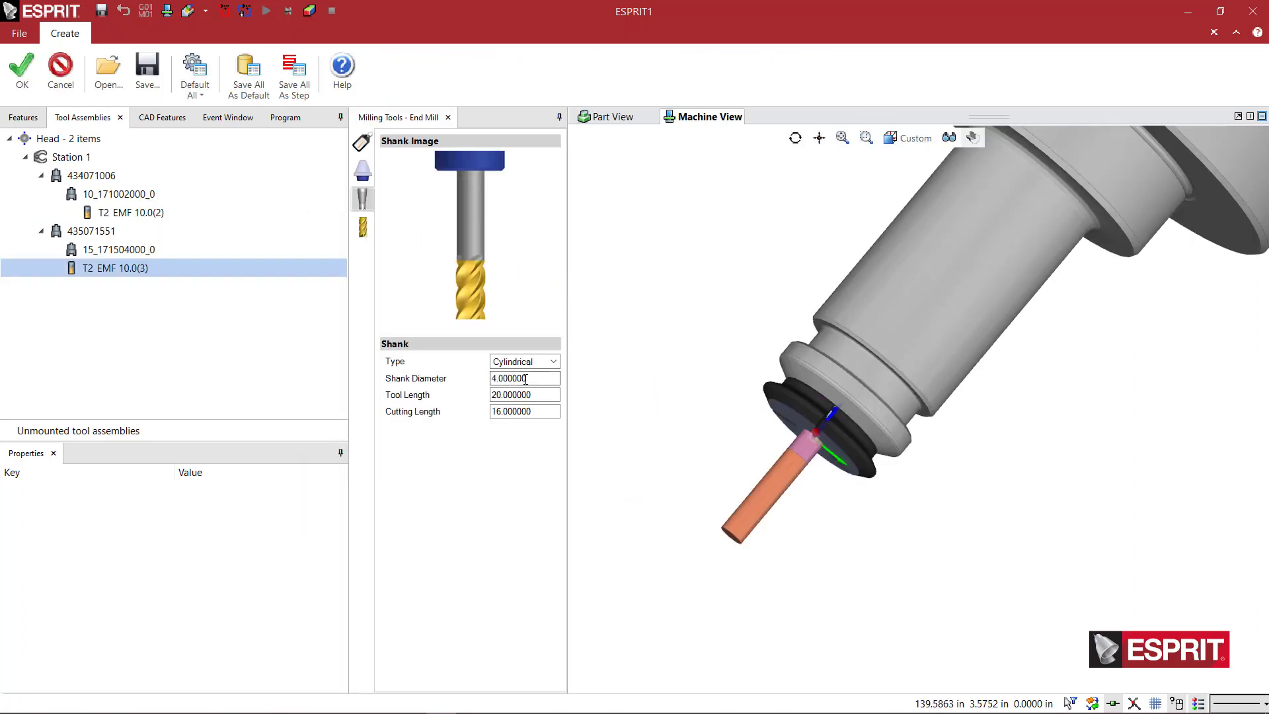
pyautogui.press('Tab')
pyautogui.write('6')
pyautogui.click(362, 227)
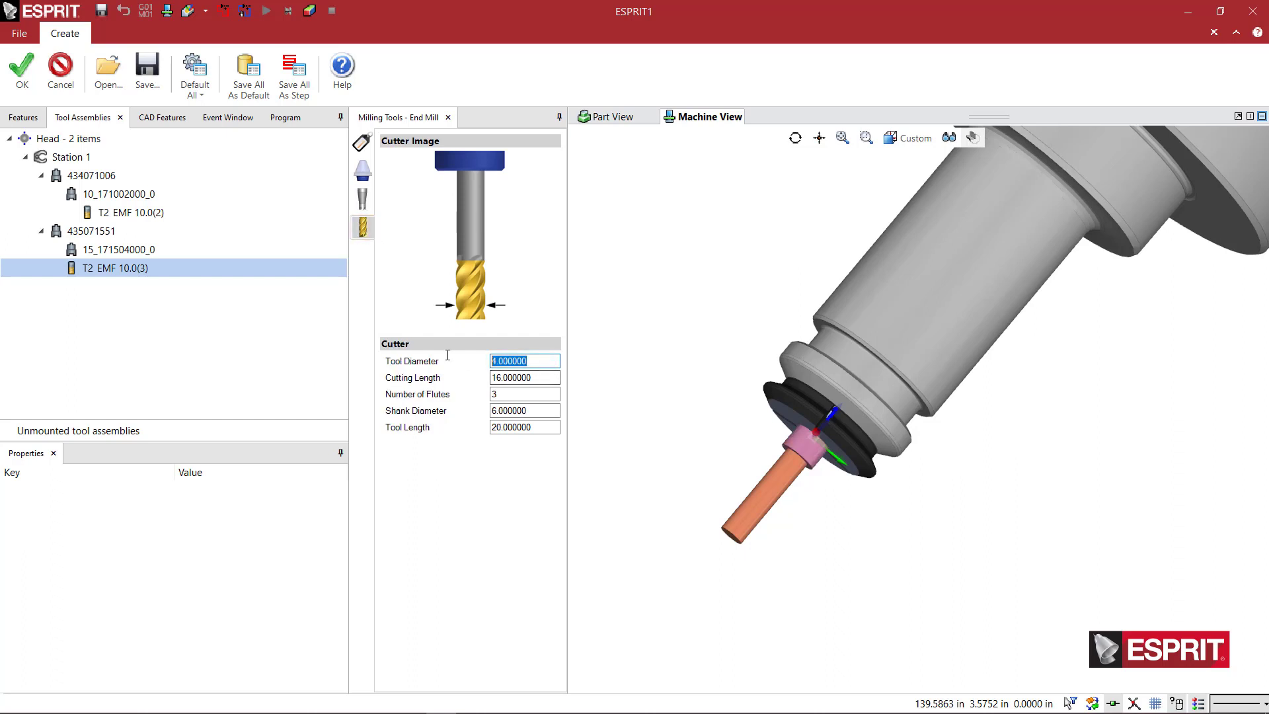
pyautogui.write('6')
pyautogui.press('Tab')
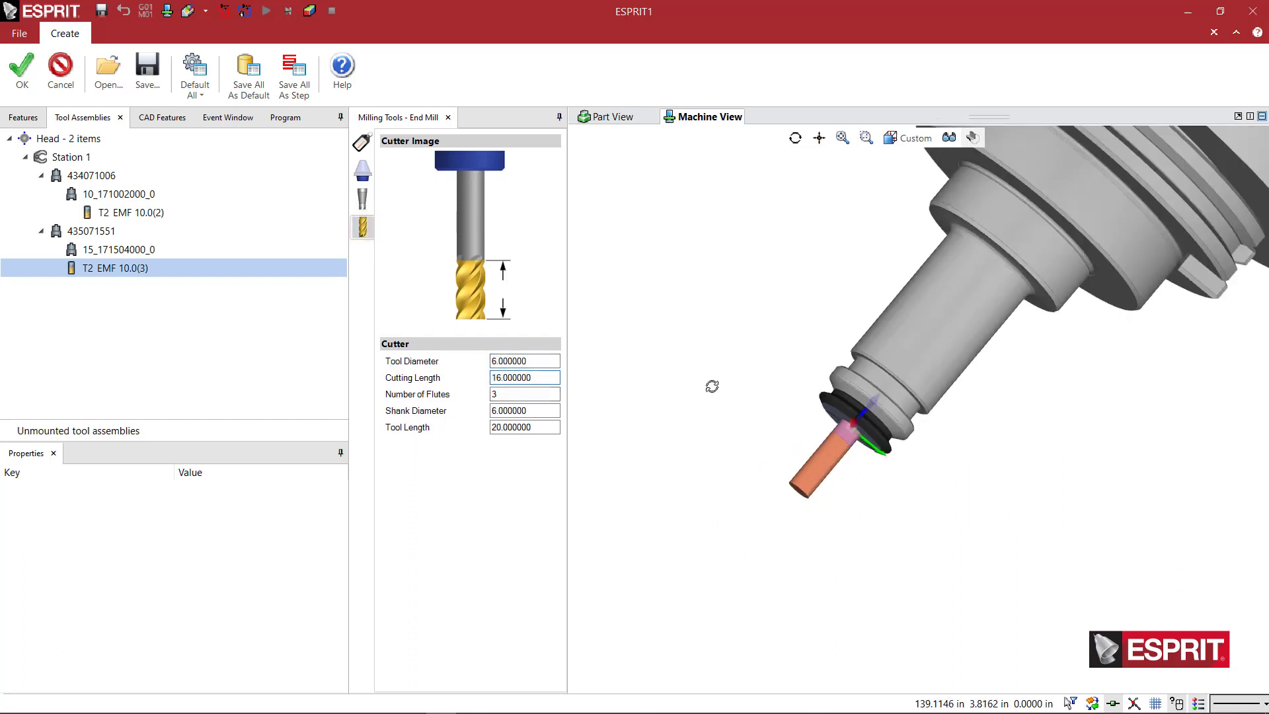
pyautogui.moveTo(712, 386); pyautogui.dragTo(696, 415, button='middle')
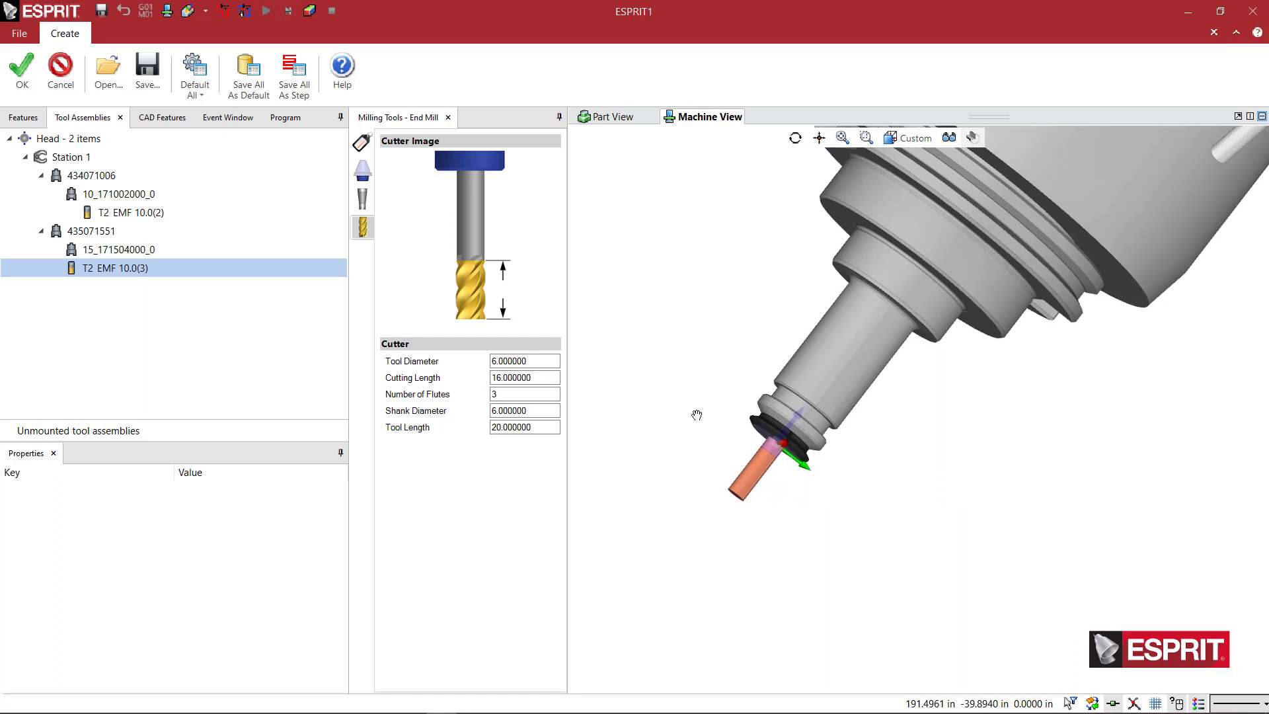
pyautogui.click(21, 73)
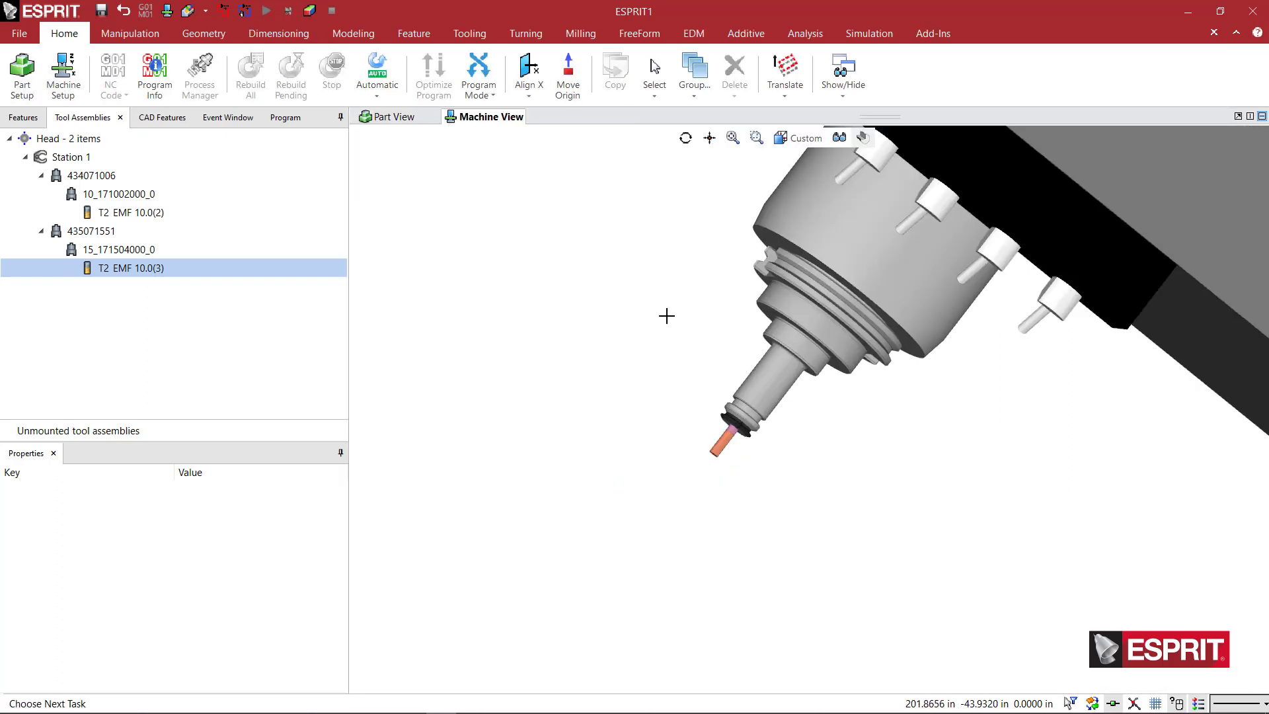
# Step: Compare the 435071551 and 434071006 assemblies on the spindle, examining the 435071551 holder, collet and end mill up close
pyautogui.scroll(5, 587, 392)
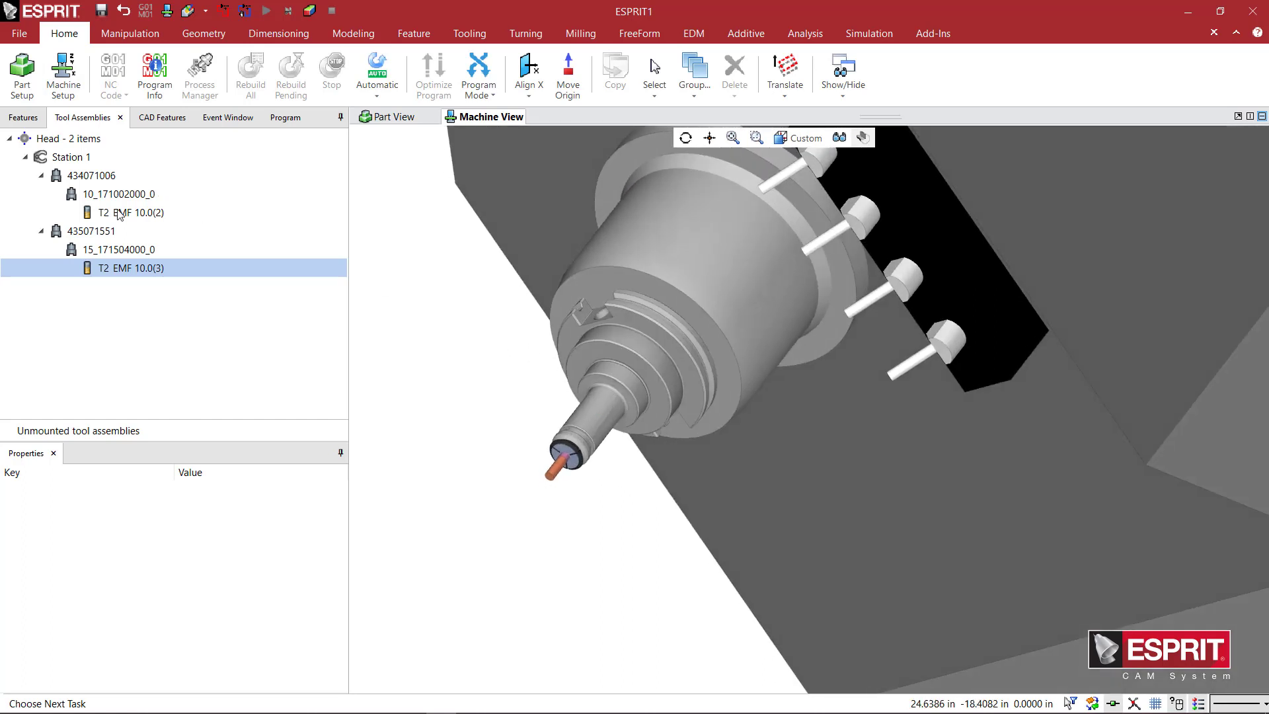
pyautogui.click(93, 232)
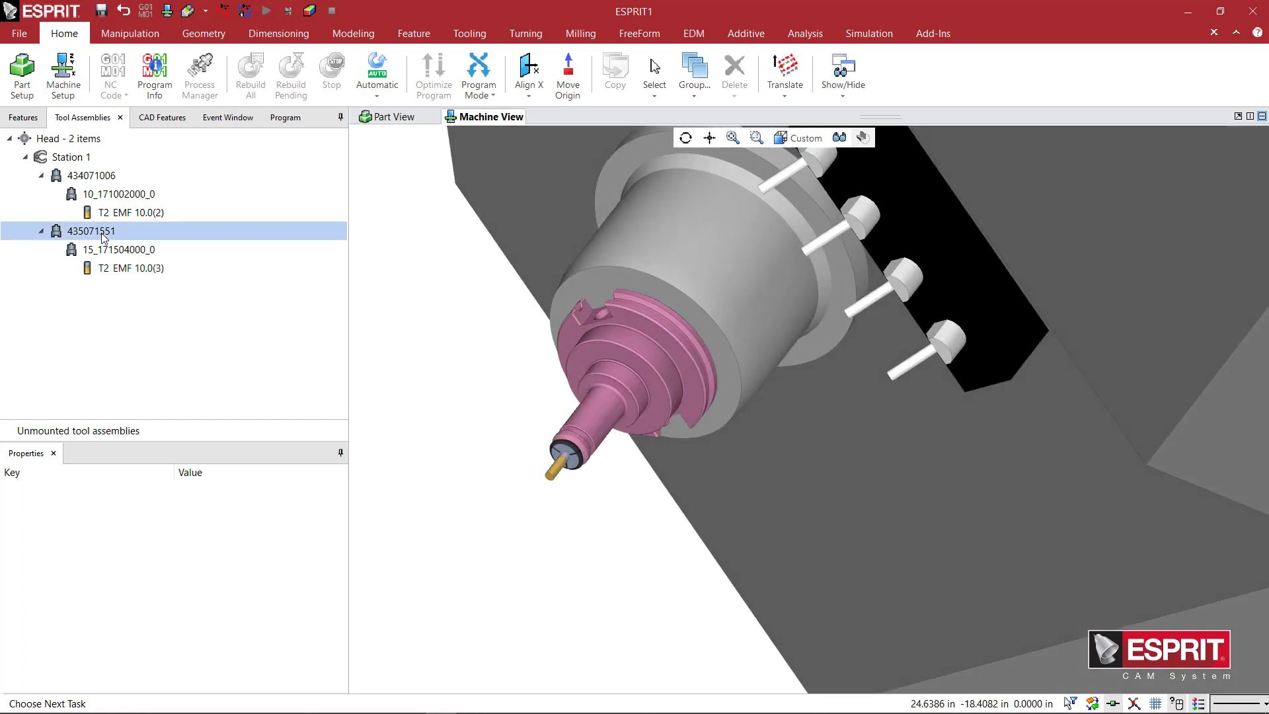
pyautogui.click(92, 176)
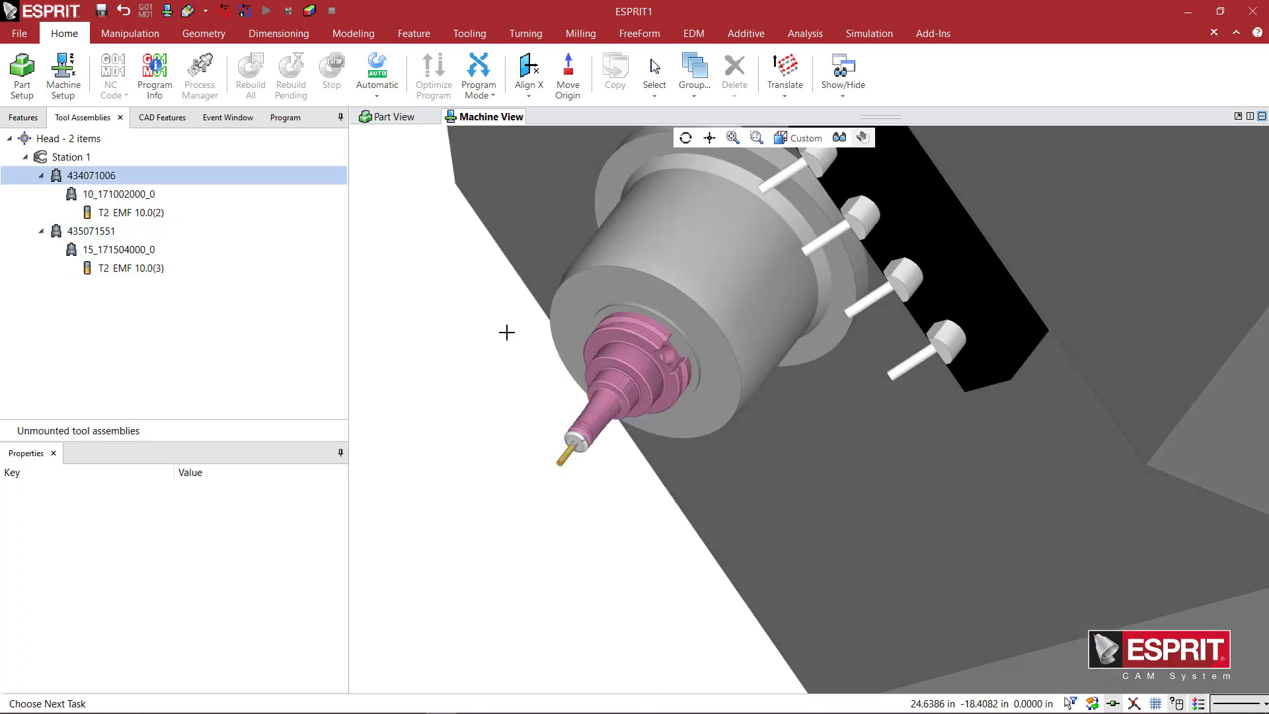
pyautogui.click(109, 233)
pyautogui.scroll(3, 559, 351)
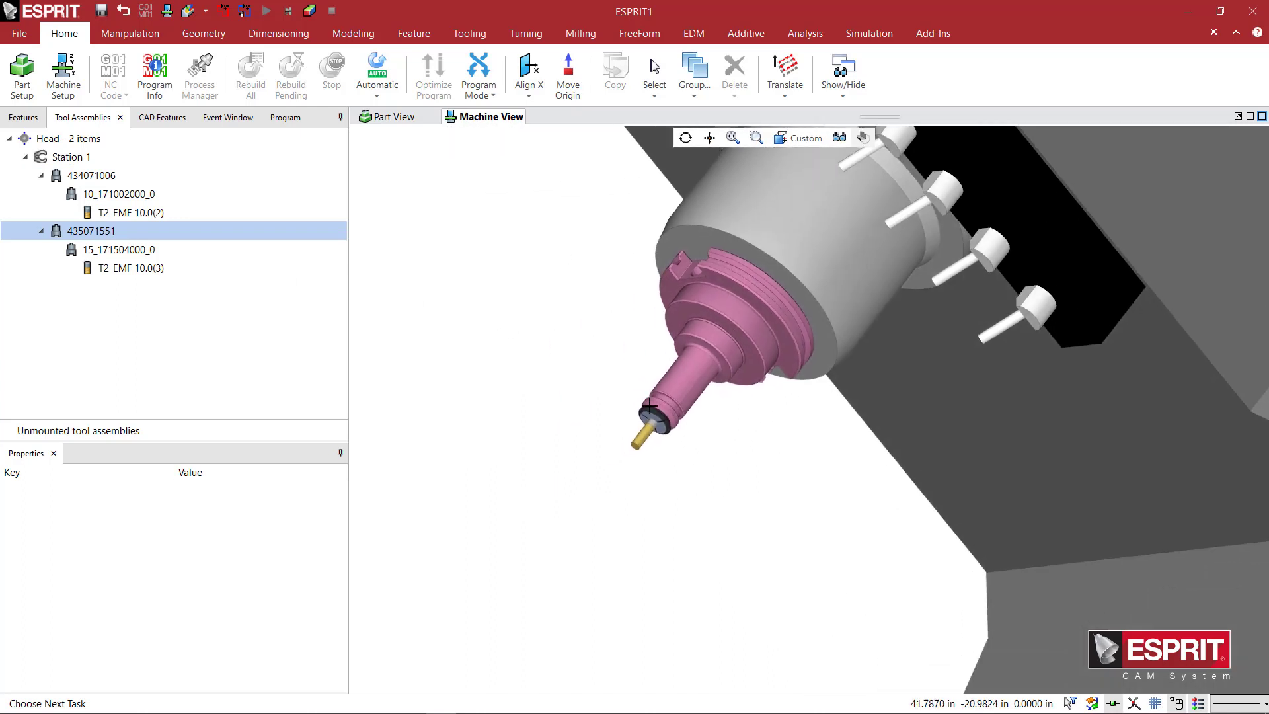
pyautogui.scroll(3, 651, 409)
pyautogui.scroll(-2, 699, 394)
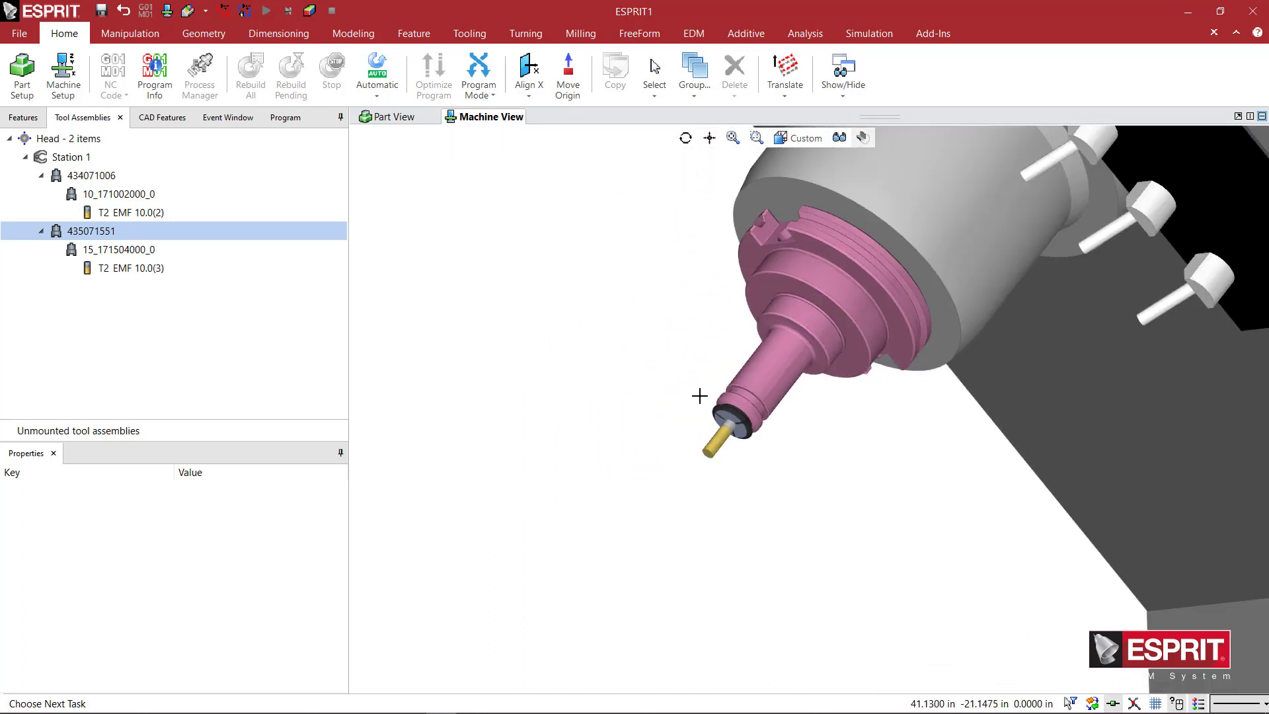
pyautogui.moveTo(748, 396); pyautogui.dragTo(668, 448, button='middle')
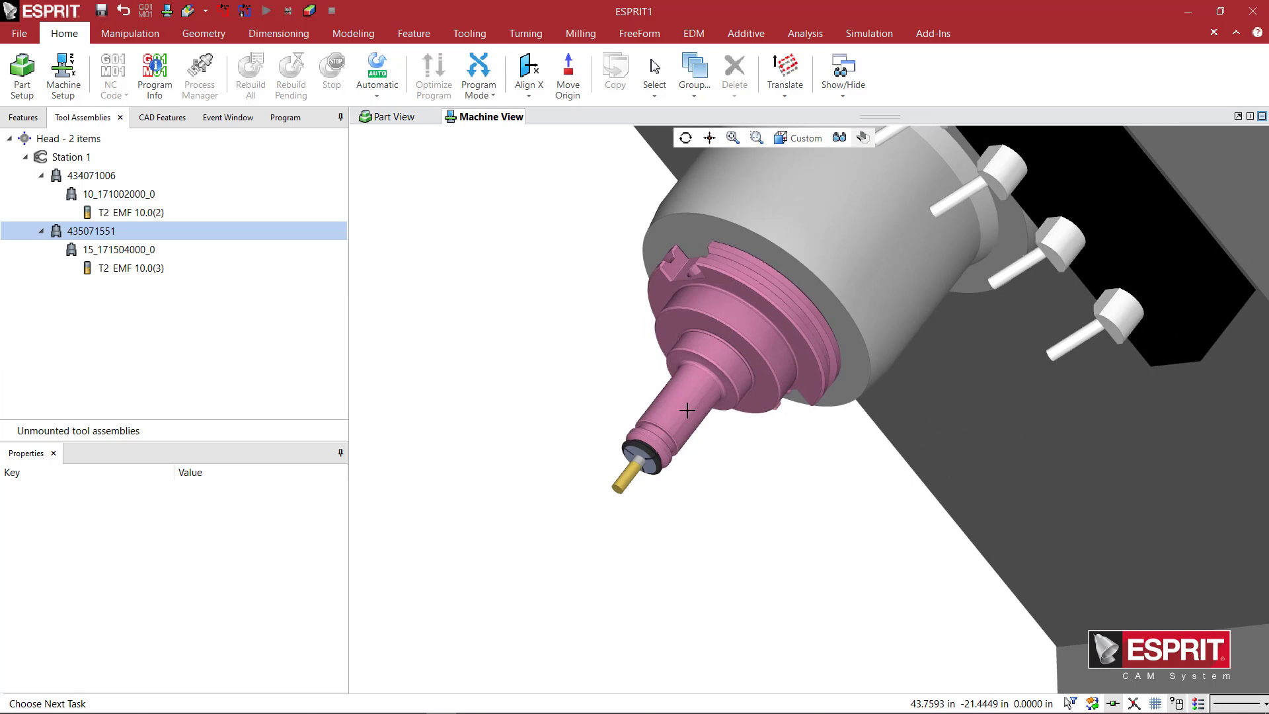